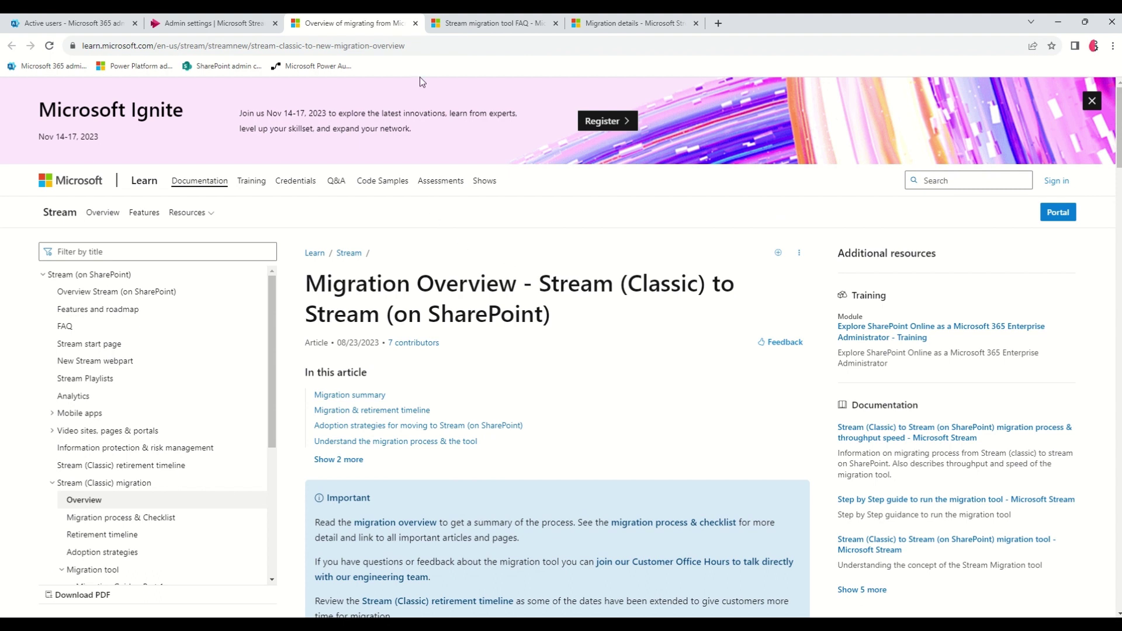
Step: Scroll through the Microsoft Learn article that is currently open
mouse_move(464, 27)
scroll(578, 316, "down", 3)
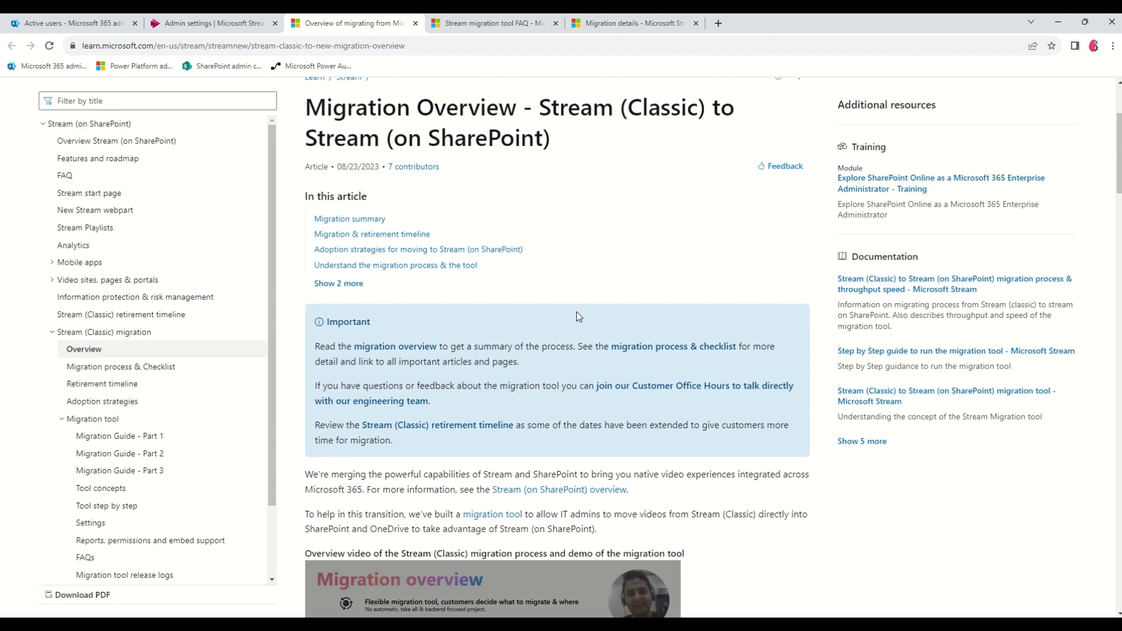
scroll(578, 317, "down", 3)
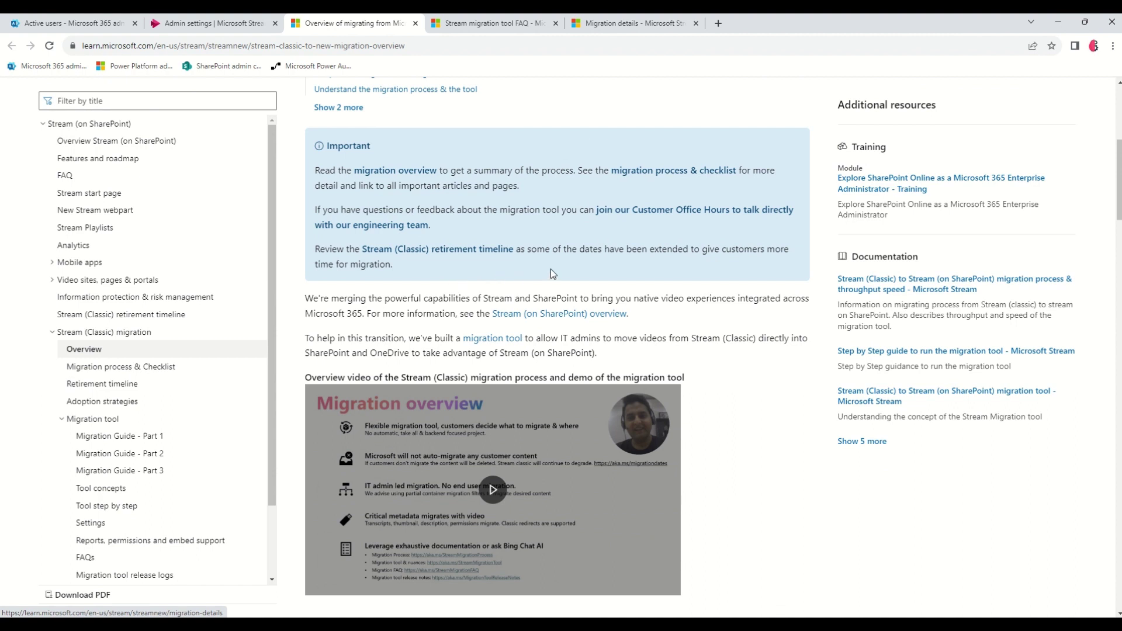
scroll(561, 278, "up", 6)
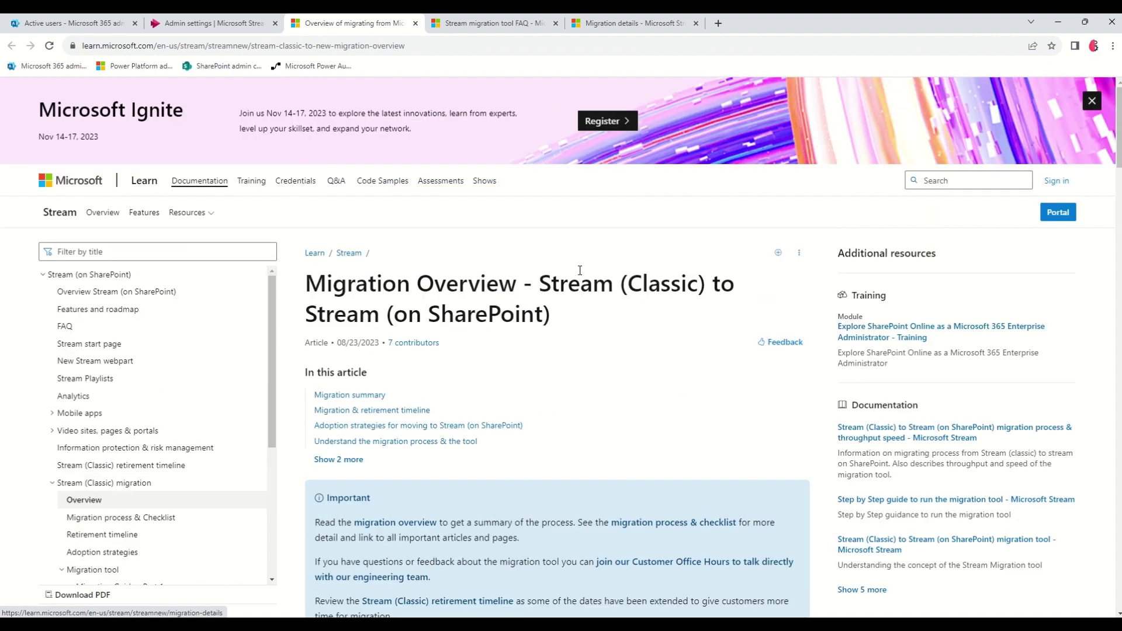
scroll(580, 270, "down", 13)
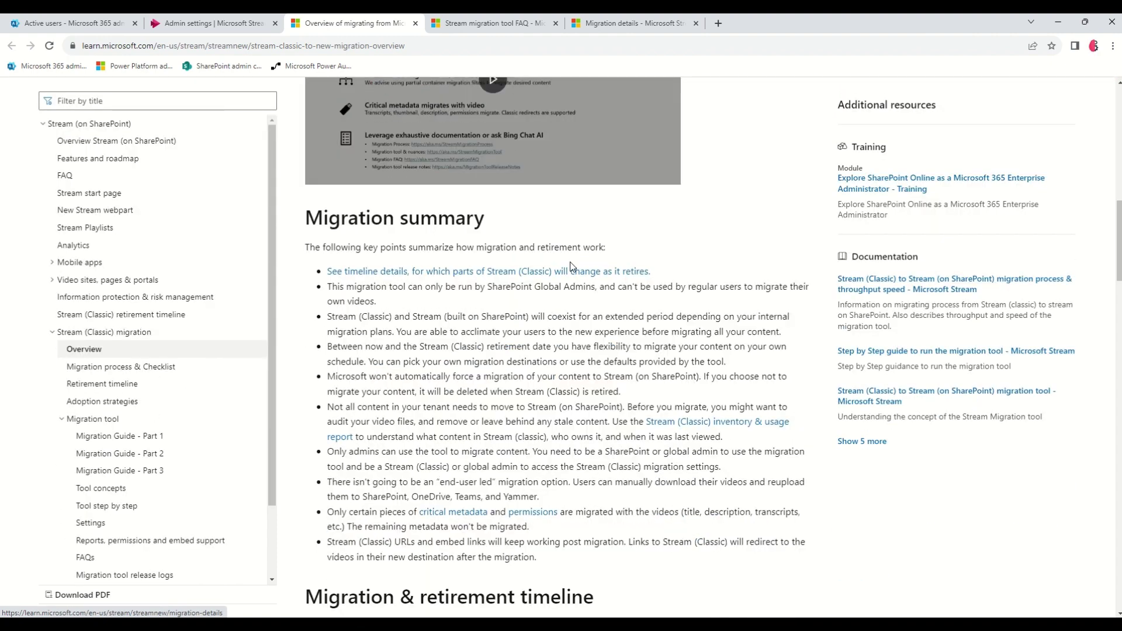
scroll(572, 266, "down", 2)
scroll(572, 263, "down", 10)
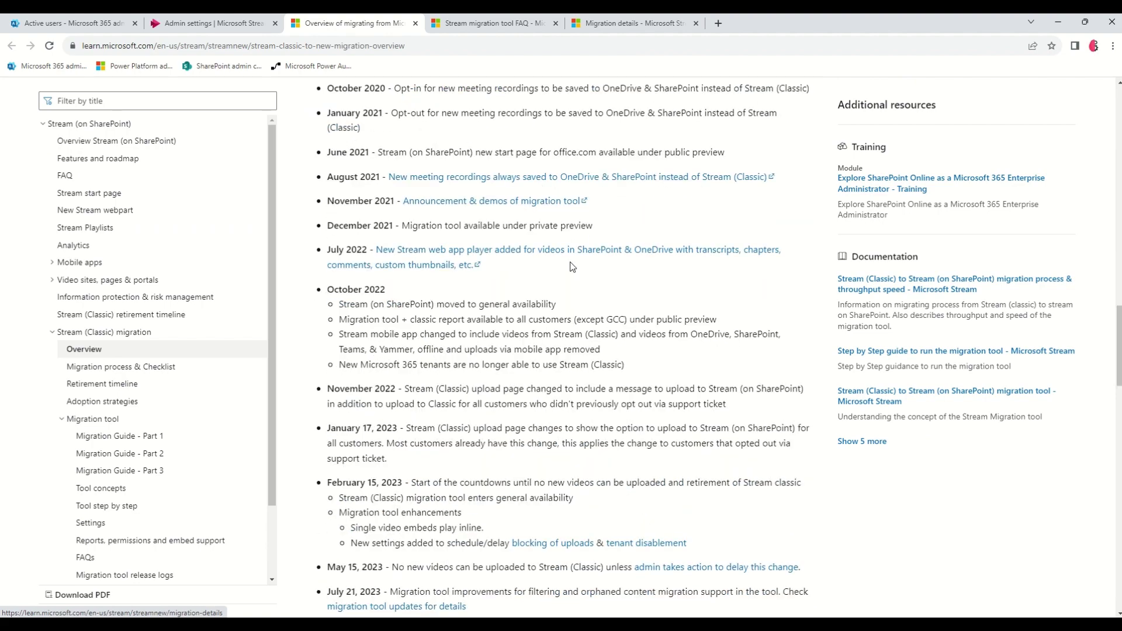
scroll(572, 266, "down", 7)
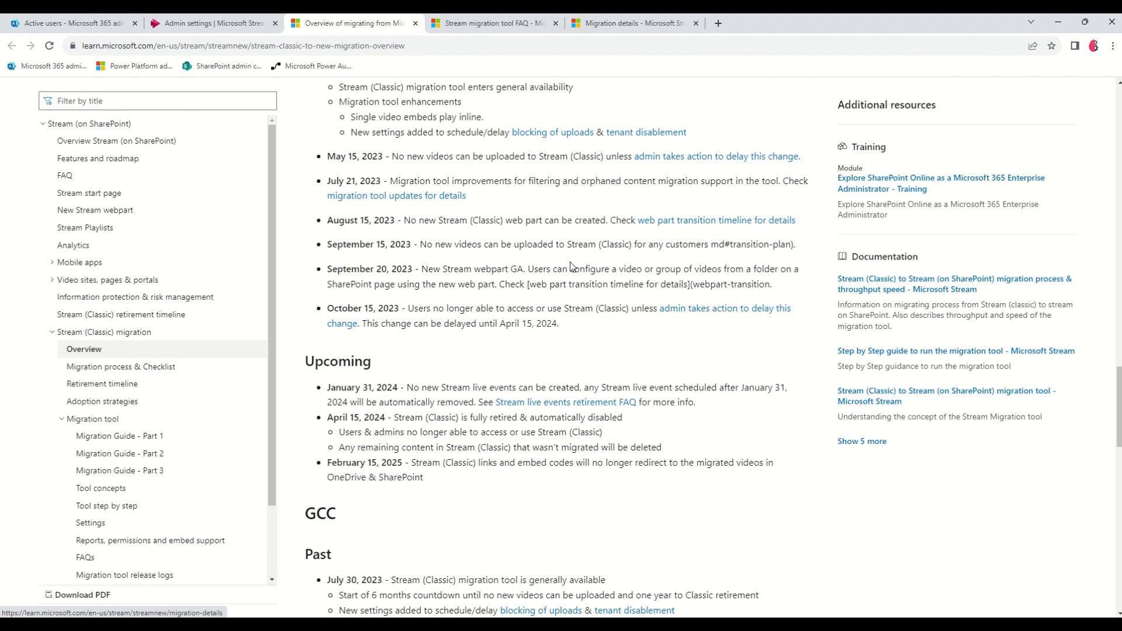
scroll(572, 265, "down", 4)
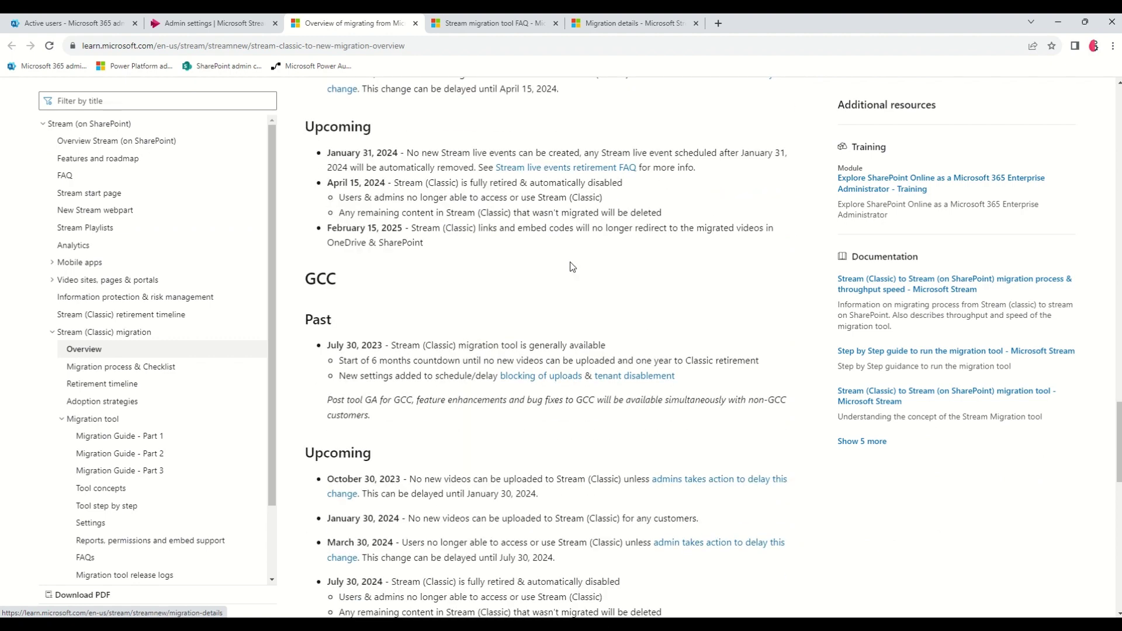
scroll(571, 266, "down", 12)
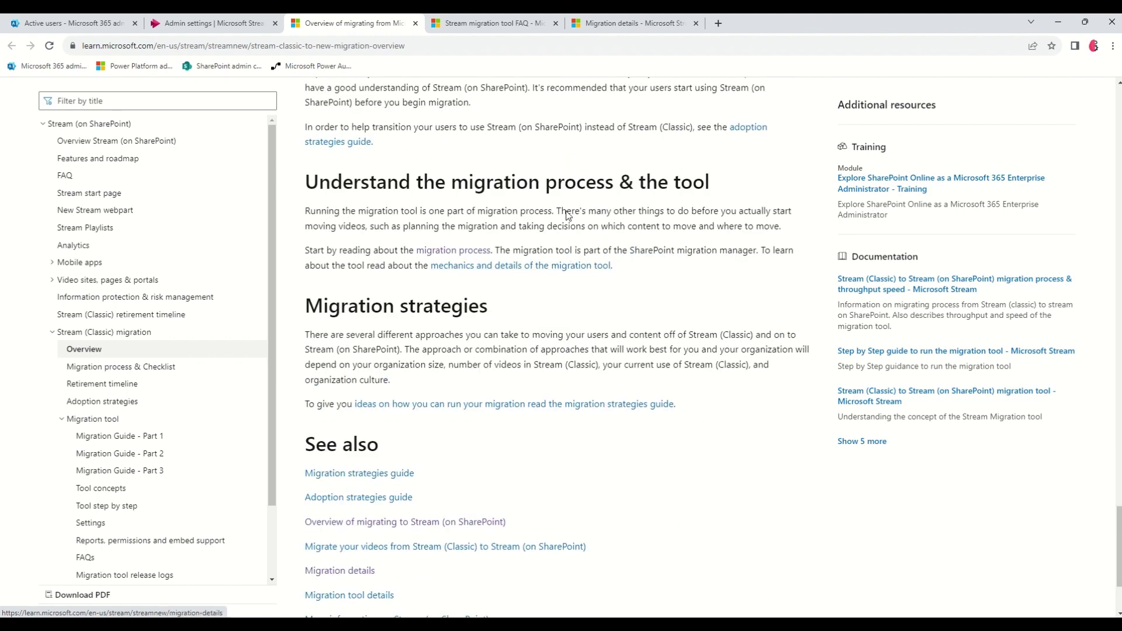
Step: Switch to the Migration details article and read down through Steps to run the script
left_click(629, 29)
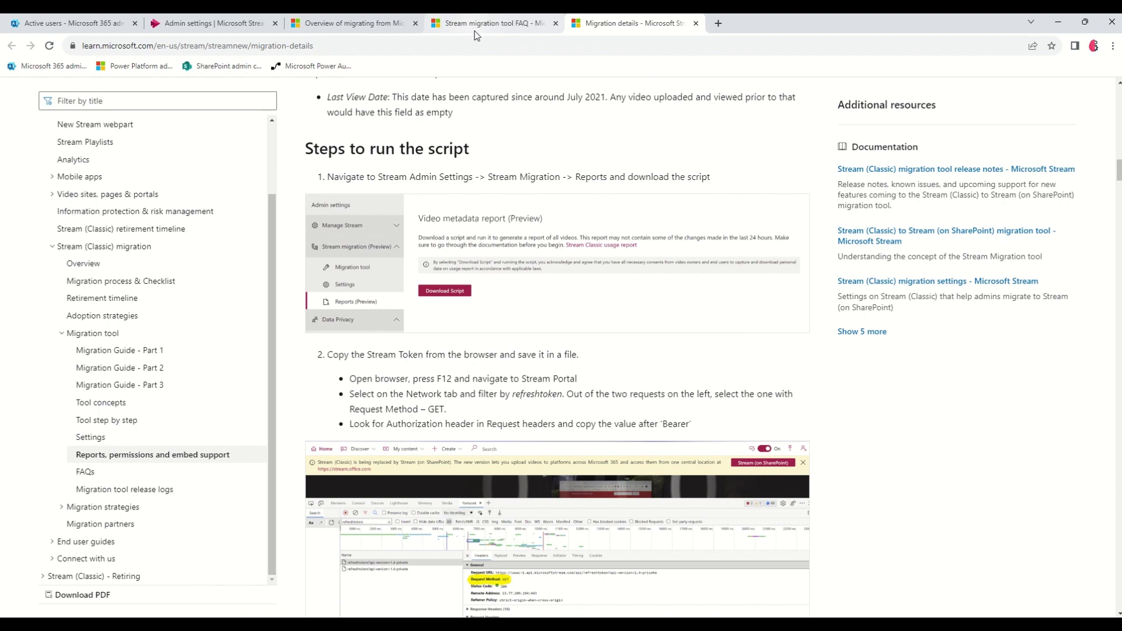
scroll(591, 234, "up", 2)
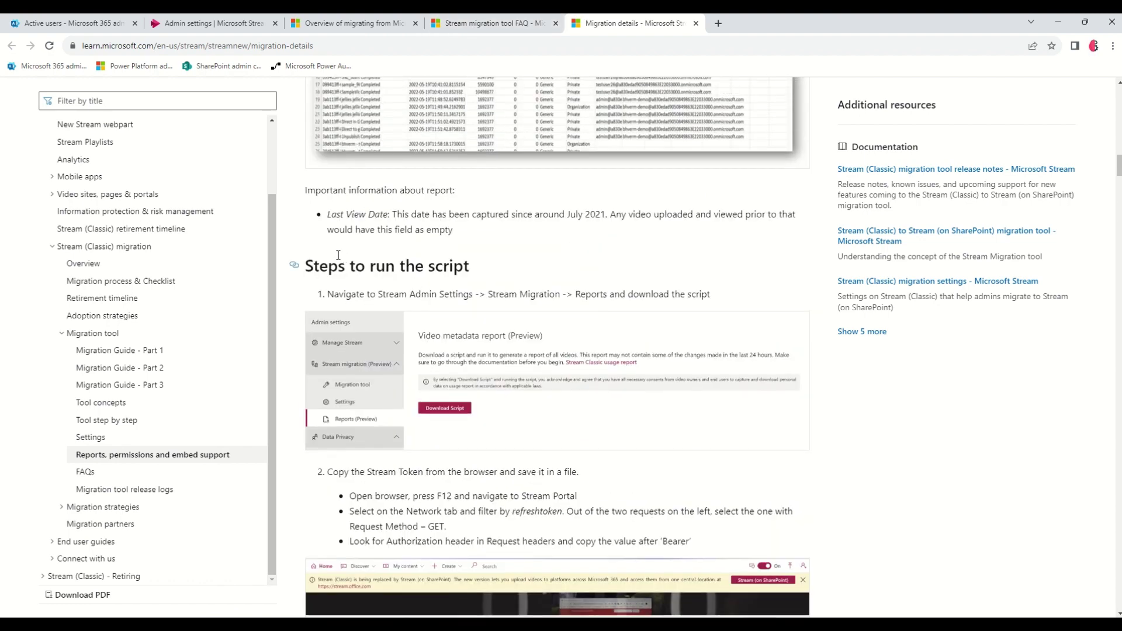
left_click_drag(306, 266, 491, 270)
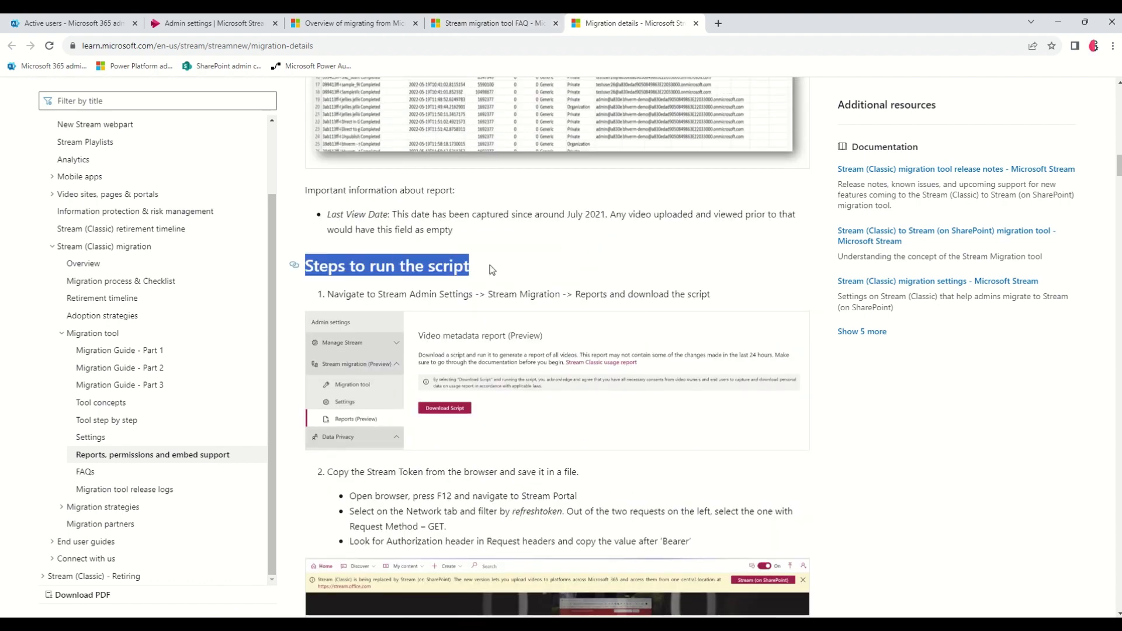
scroll(489, 269, "down", 3)
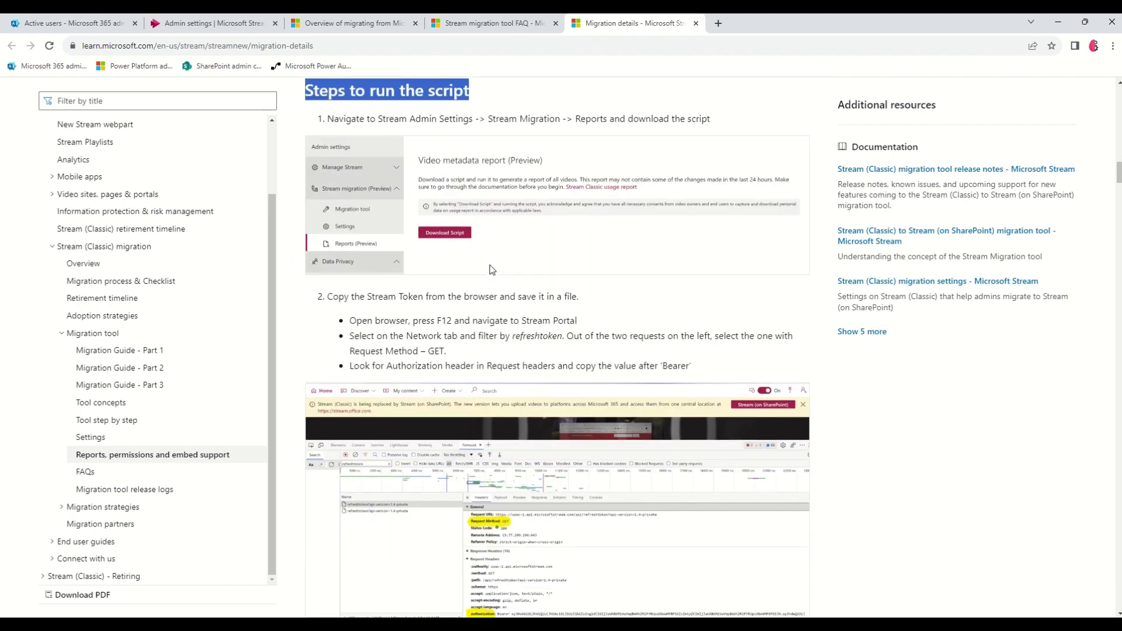
left_click(459, 316)
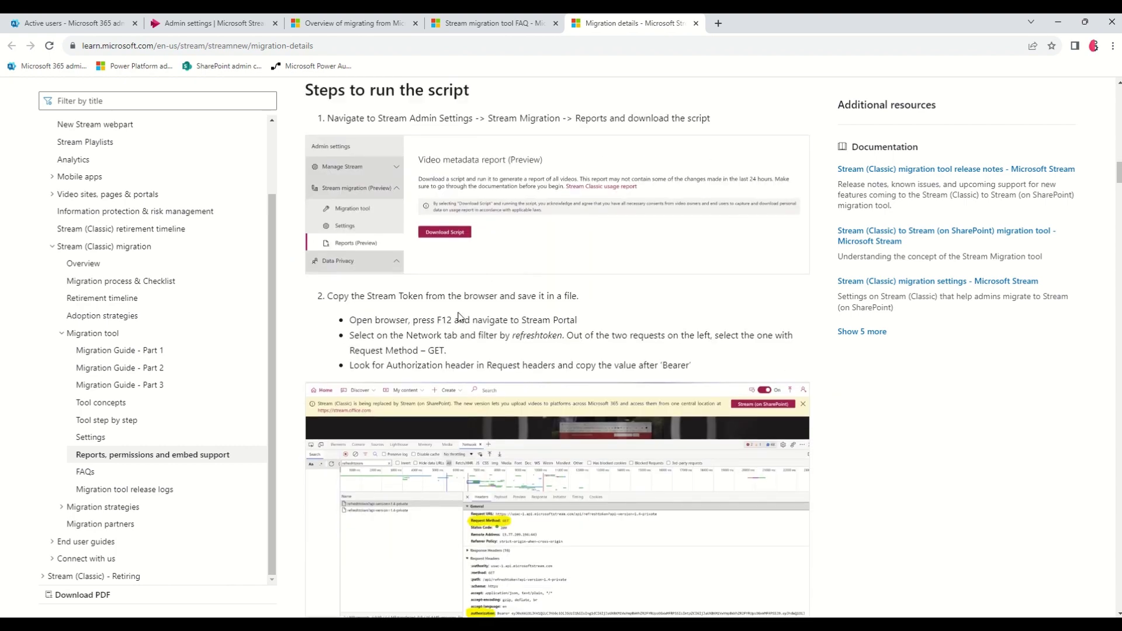
scroll(532, 322, "down", 6)
scroll(532, 323, "down", 6)
scroll(531, 323, "down", 3)
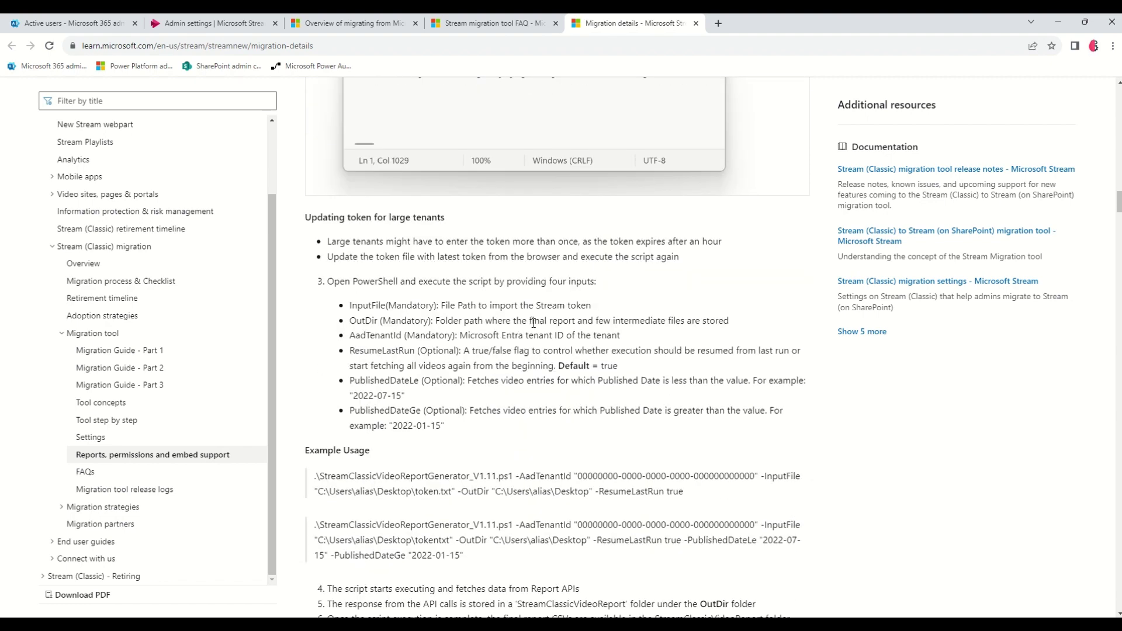
scroll(533, 323, "down", 2)
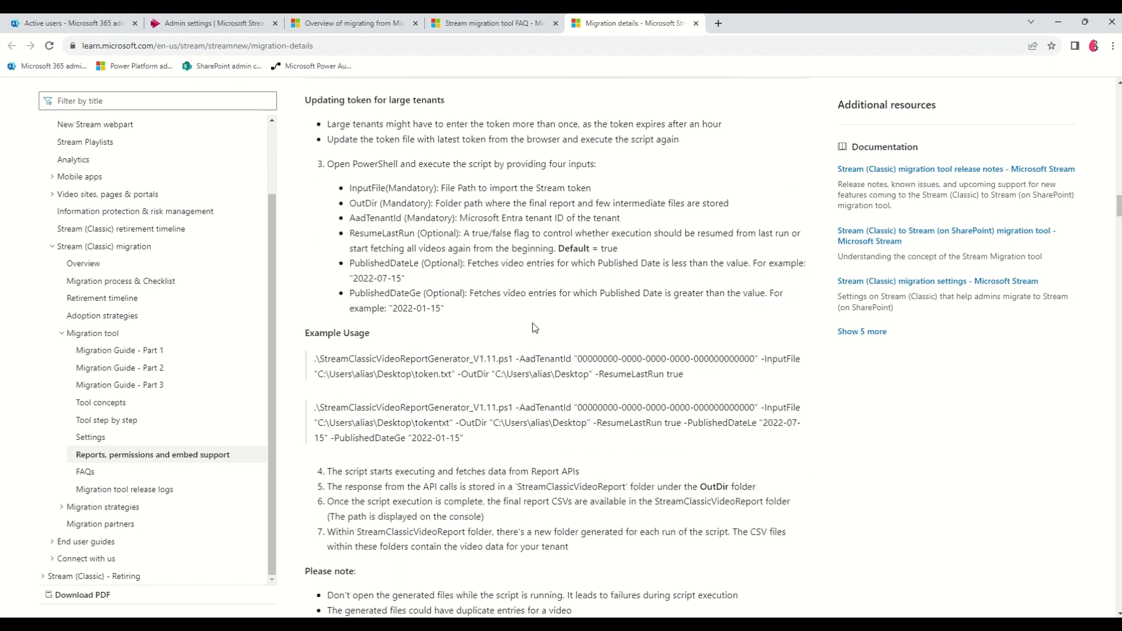
scroll(532, 322, "down", 15)
scroll(514, 292, "down", 2)
Step: Review Example Usage and Report Format, then return to the Active users page
scroll(479, 240, "up", 3)
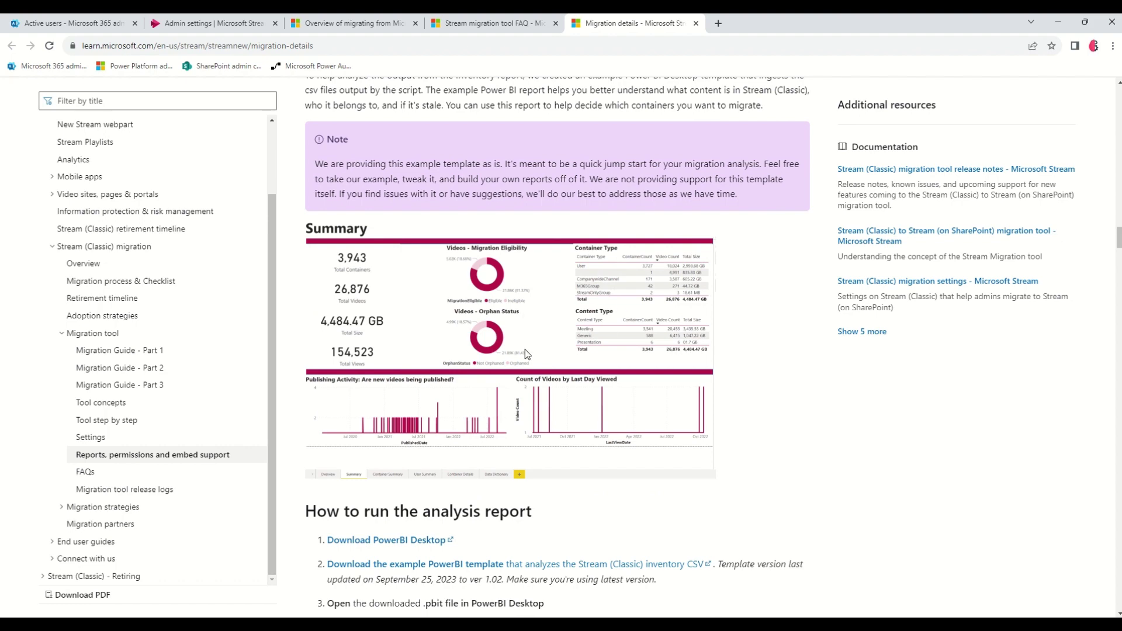
scroll(525, 350, "up", 15)
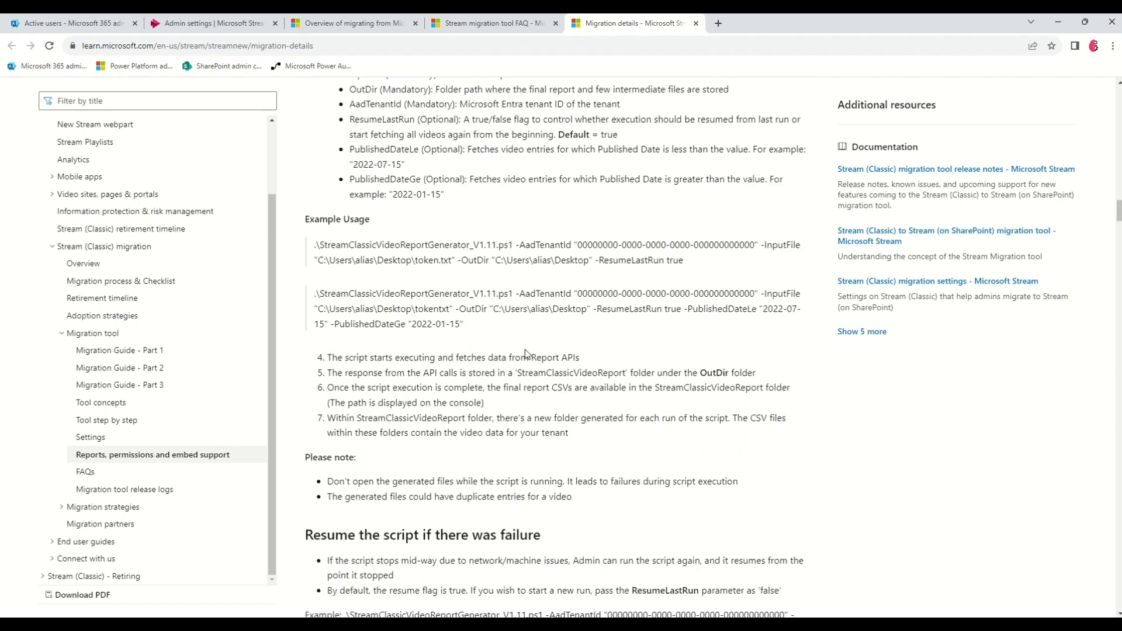
scroll(526, 354, "up", 1)
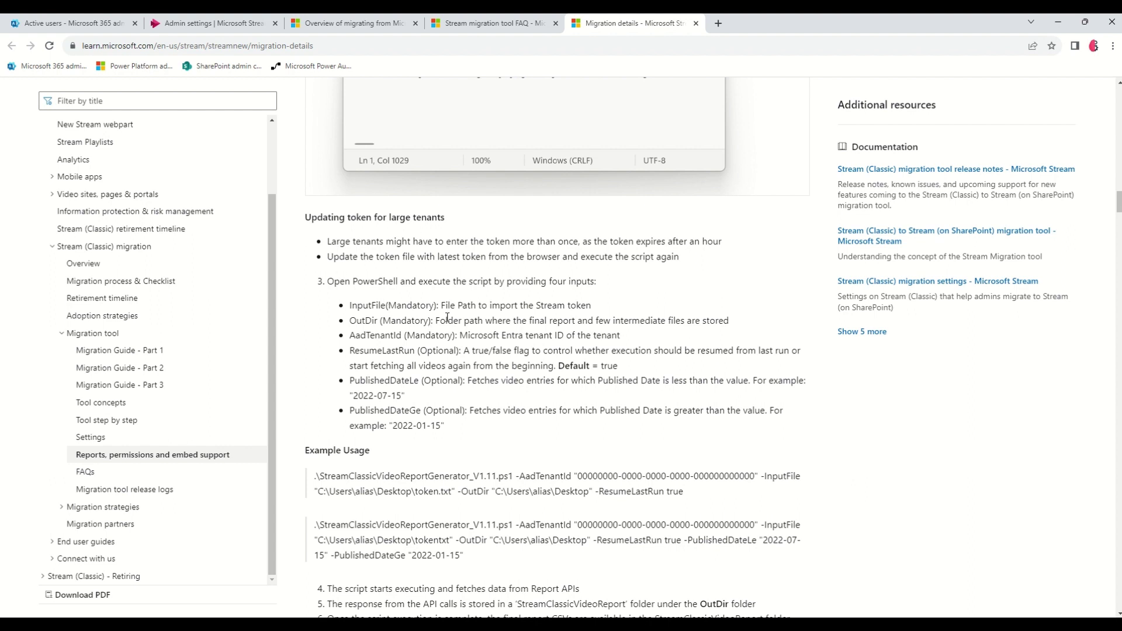
scroll(558, 318, "up", 15)
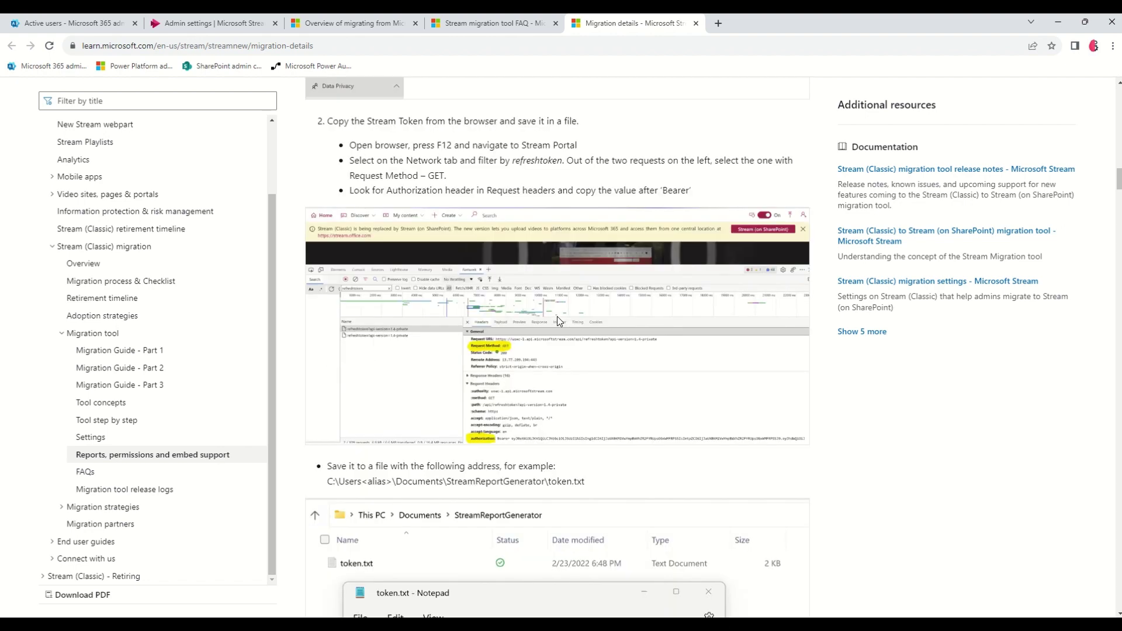
scroll(558, 317, "up", 10)
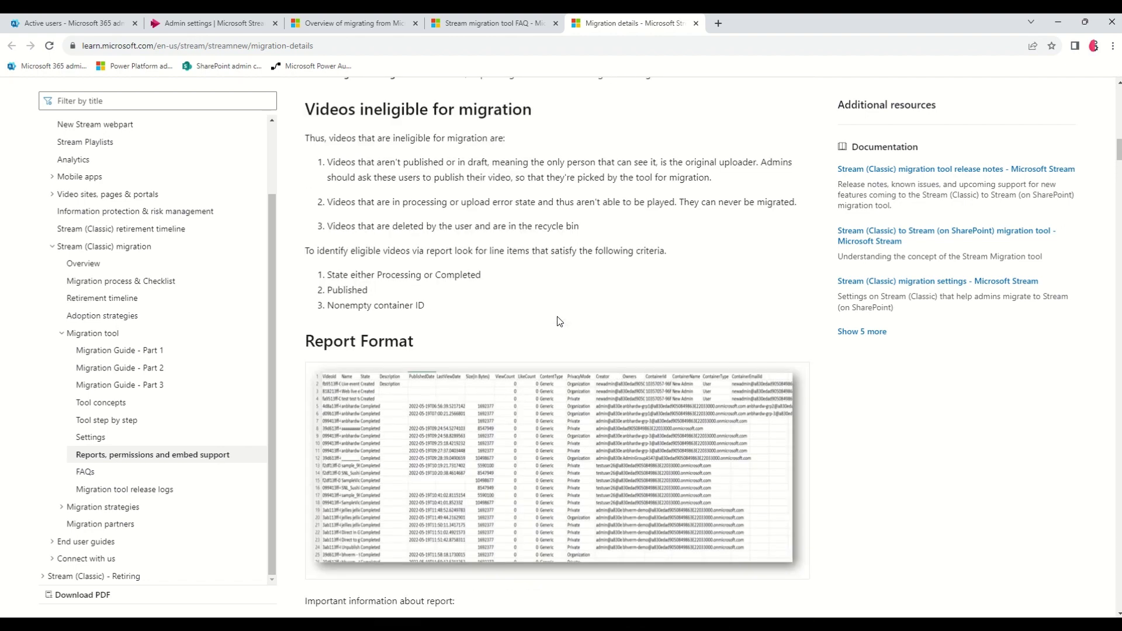
scroll(558, 321, "up", 10)
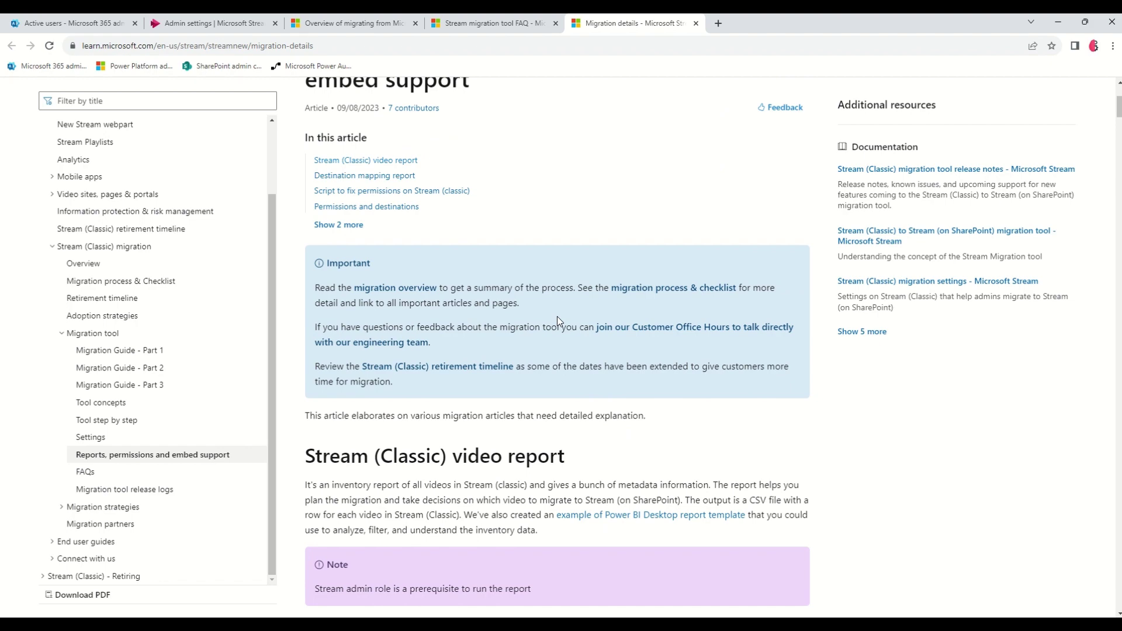
scroll(557, 316, "down", 15)
scroll(559, 317, "down", 6)
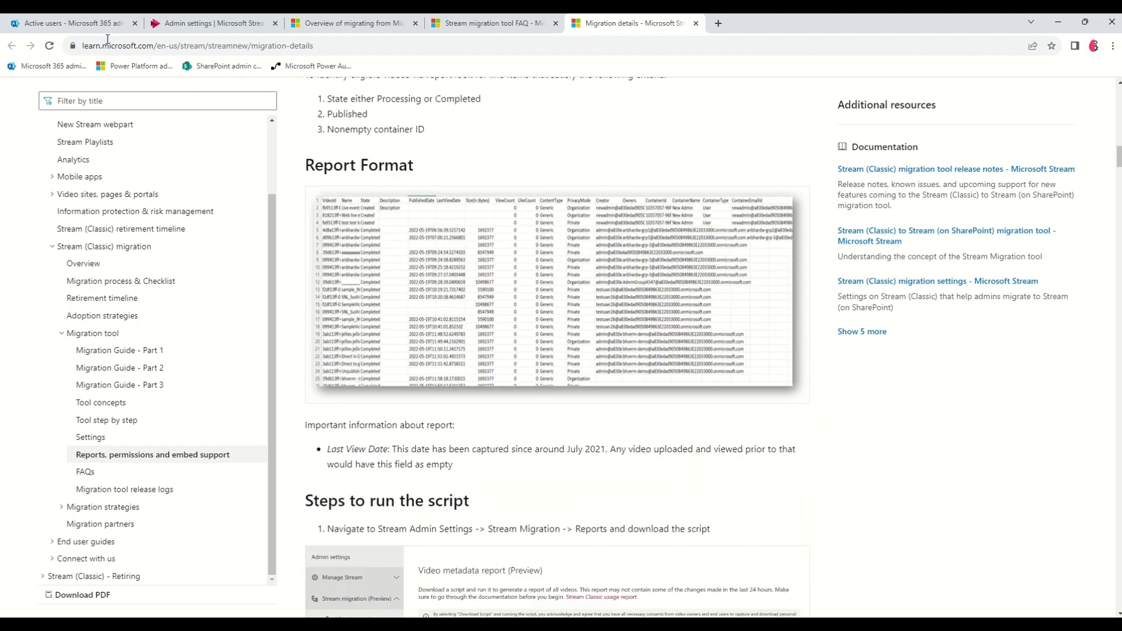
left_click(92, 29)
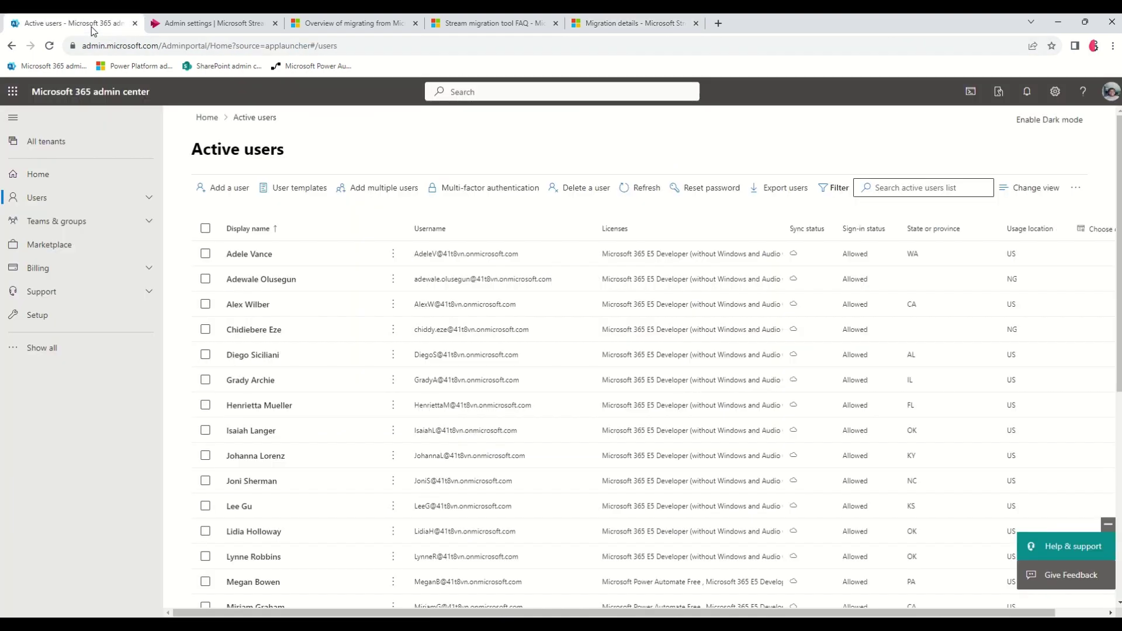
Step: Open and close the All tenants view, then scroll the left navigation to Admin centers
left_click(42, 143)
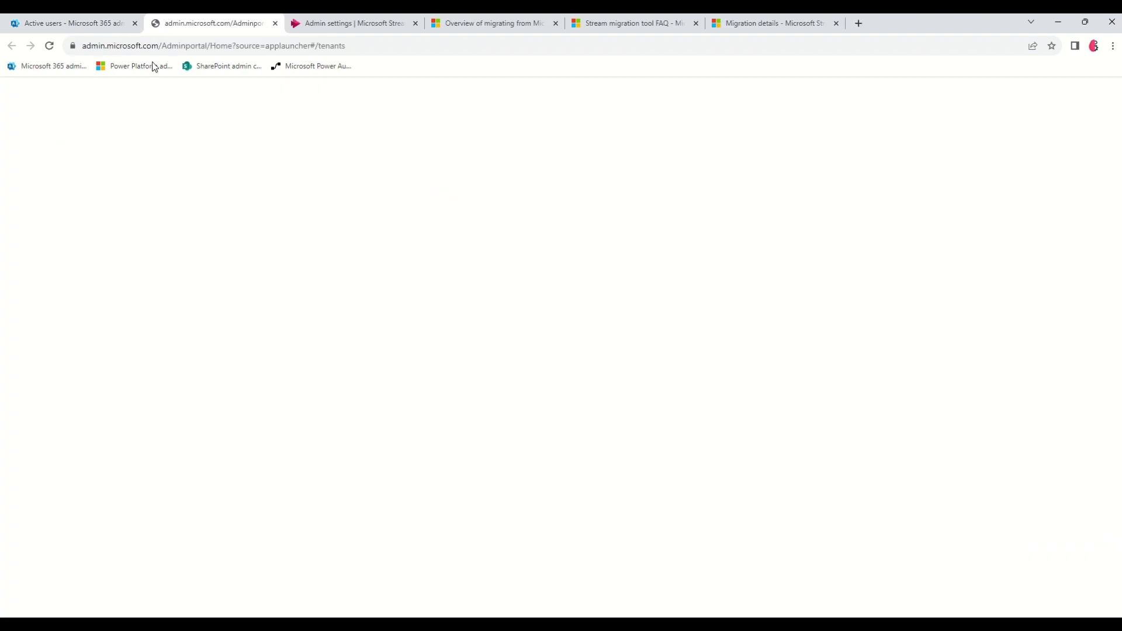
left_click(274, 23)
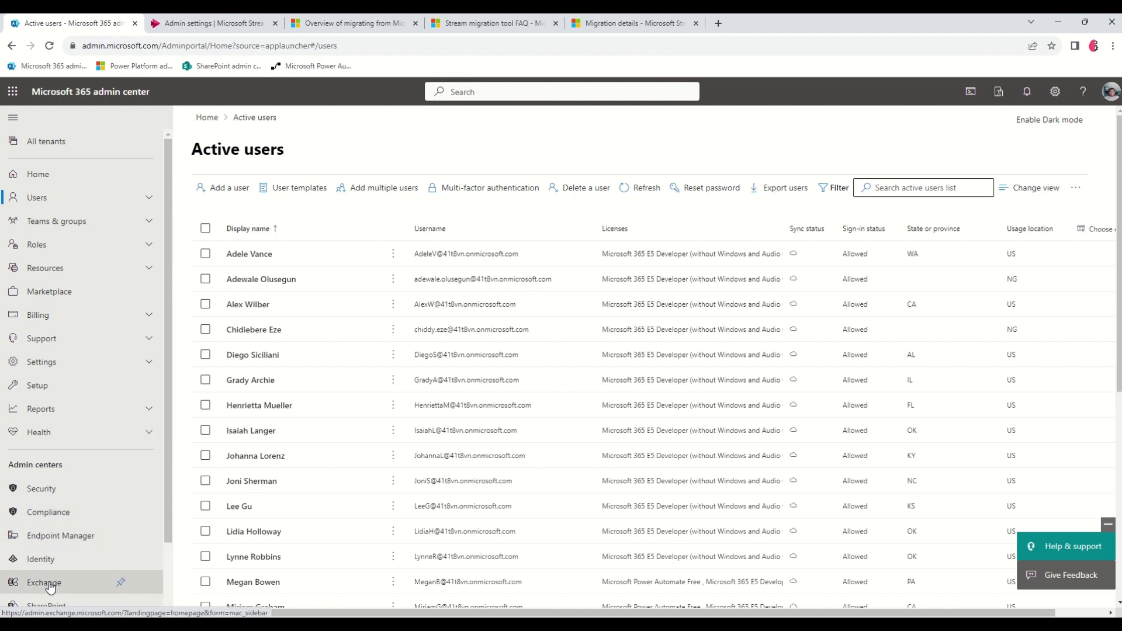
scroll(50, 589, "down", 3)
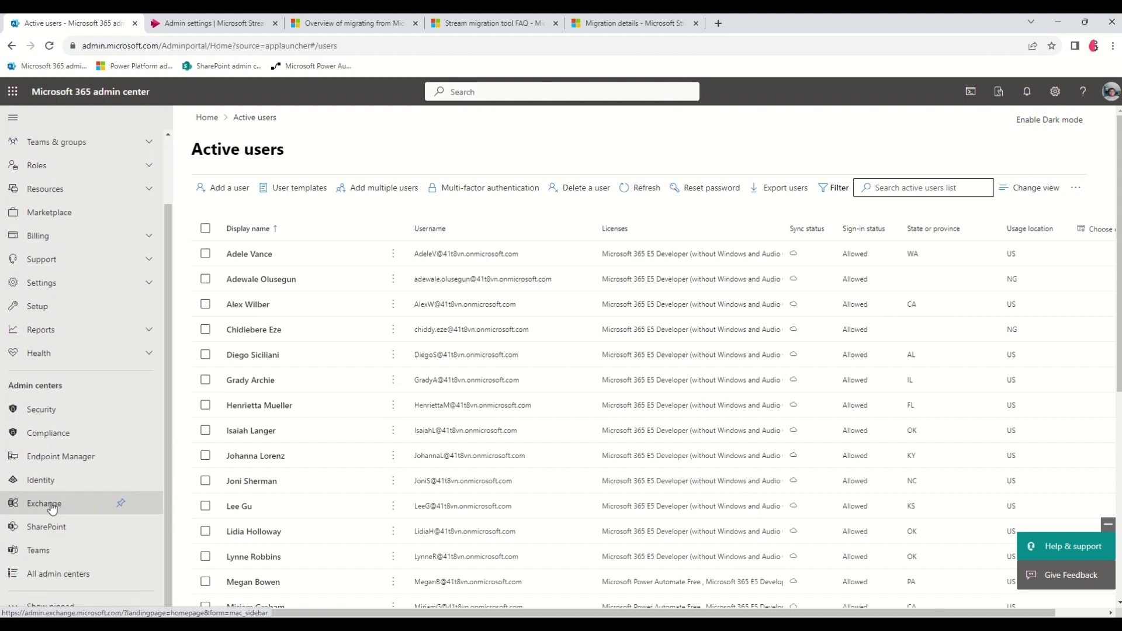
Step: View the Tenant ID in Entra admin center via Identity, then bring PowerShell ISE forward
left_click(44, 480)
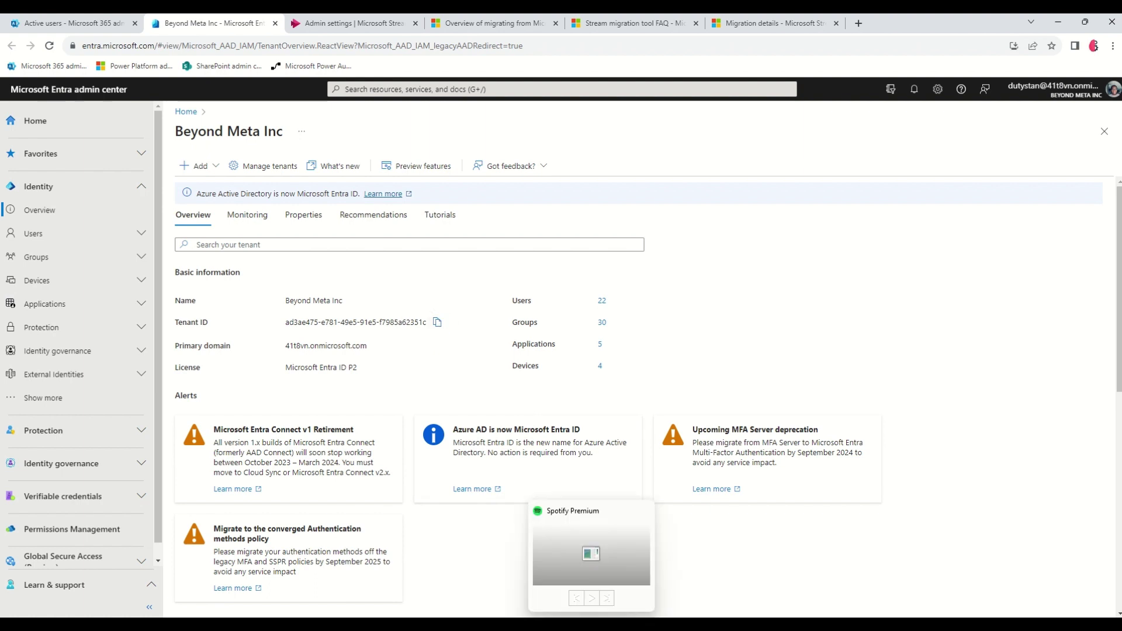
left_click(565, 624)
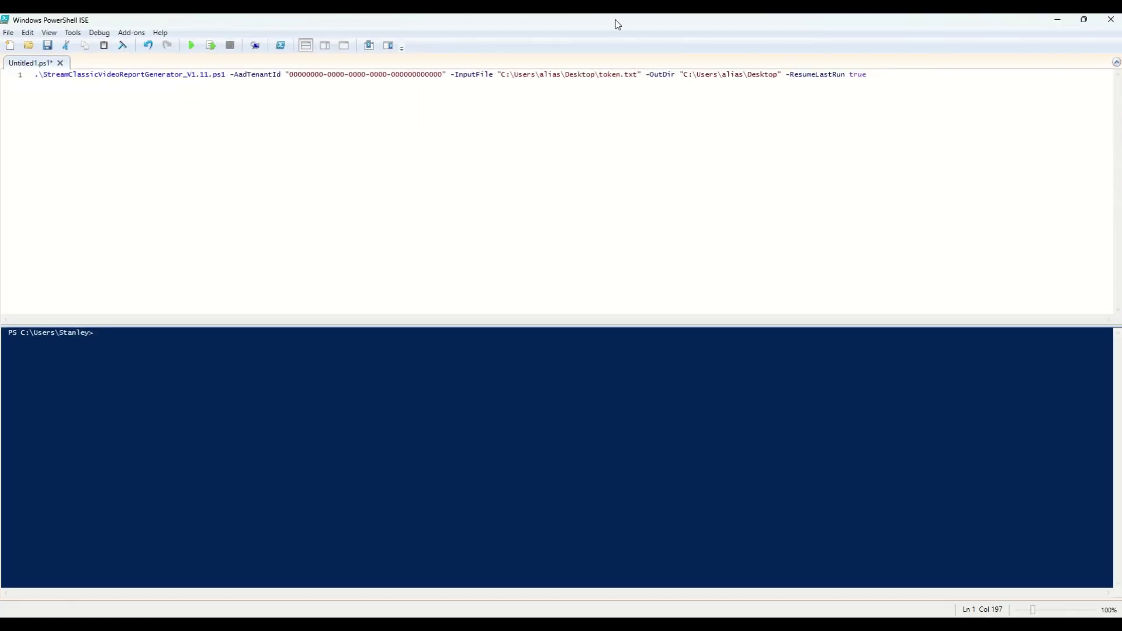
Step: Minimize ISE and select the first Example Usage command in the Migration details article
left_click(1057, 20)
left_click(735, 27)
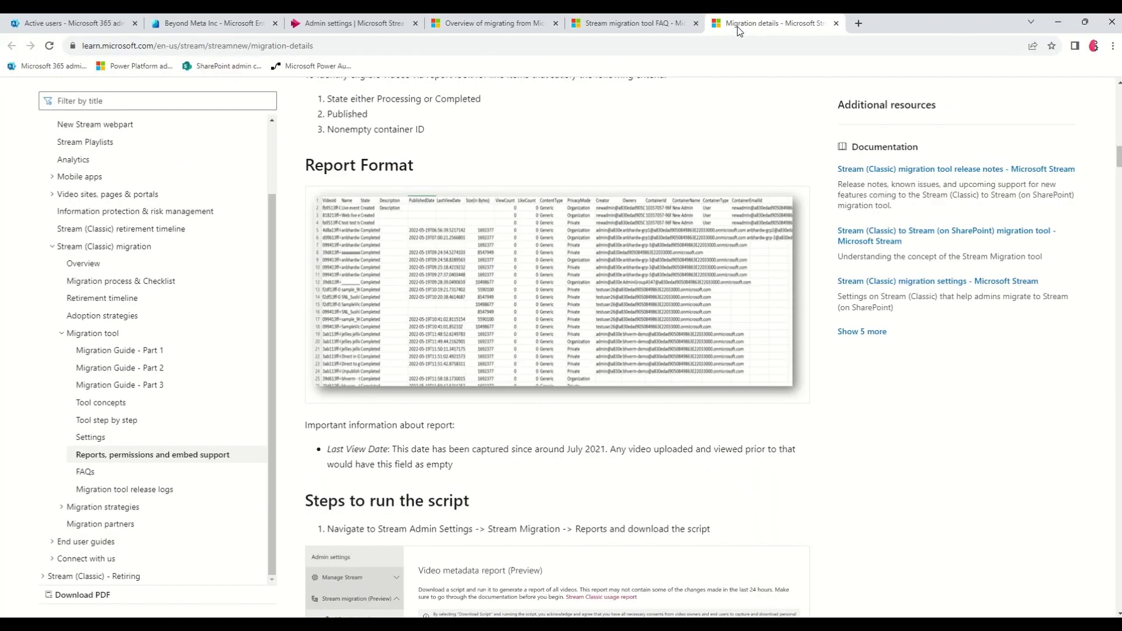
scroll(463, 346, "up", 20)
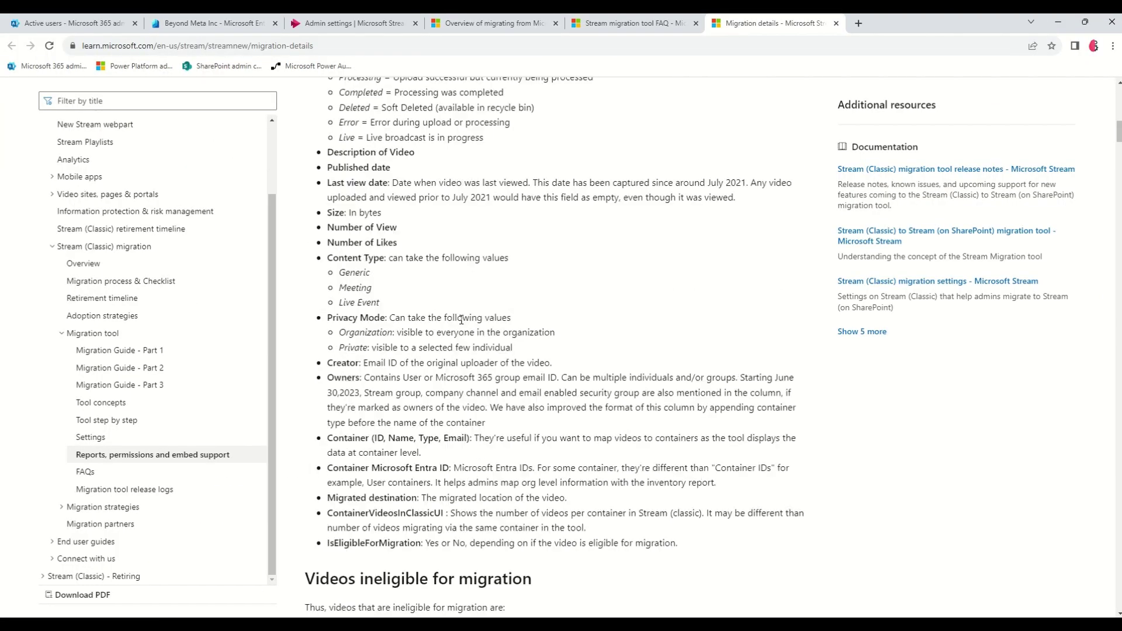
scroll(462, 324, "down", 20)
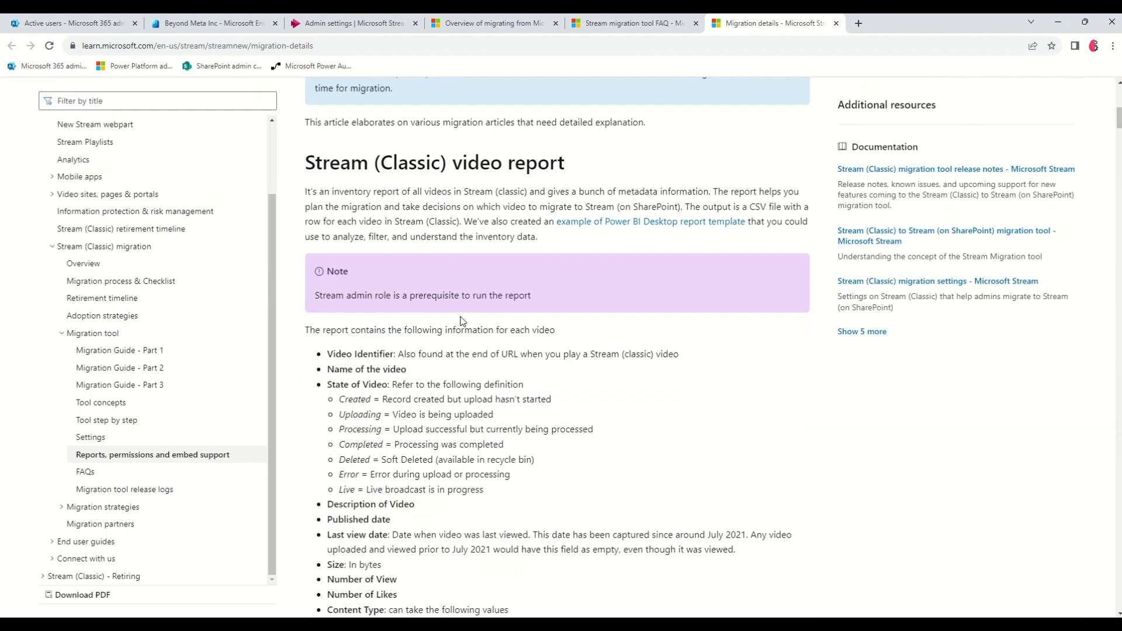
scroll(463, 321, "down", 20)
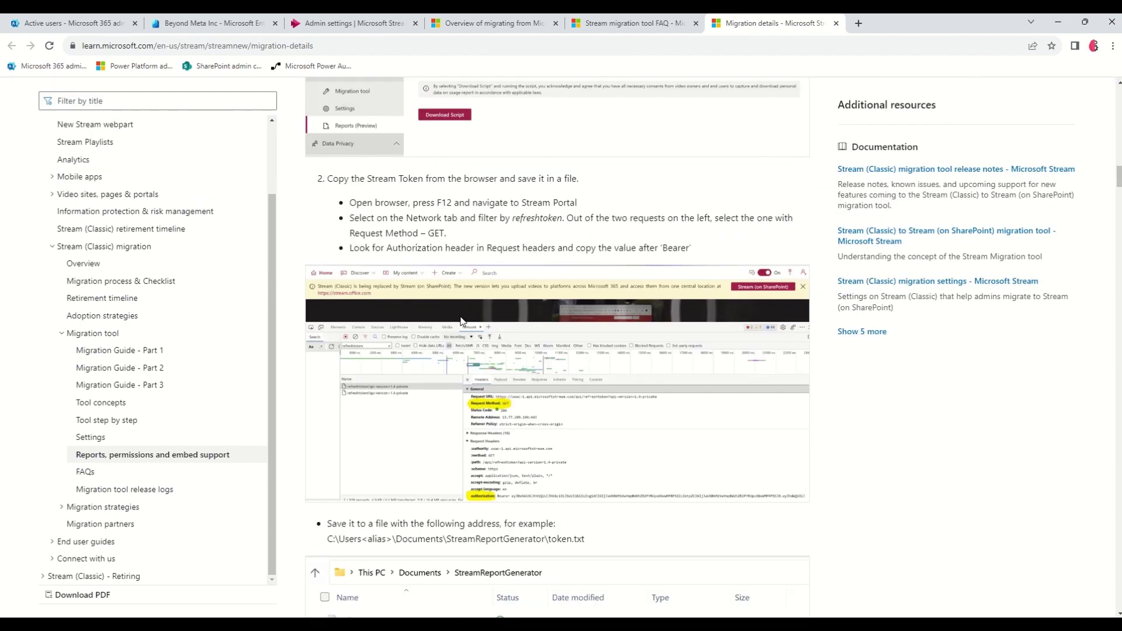
scroll(461, 316, "down", 2)
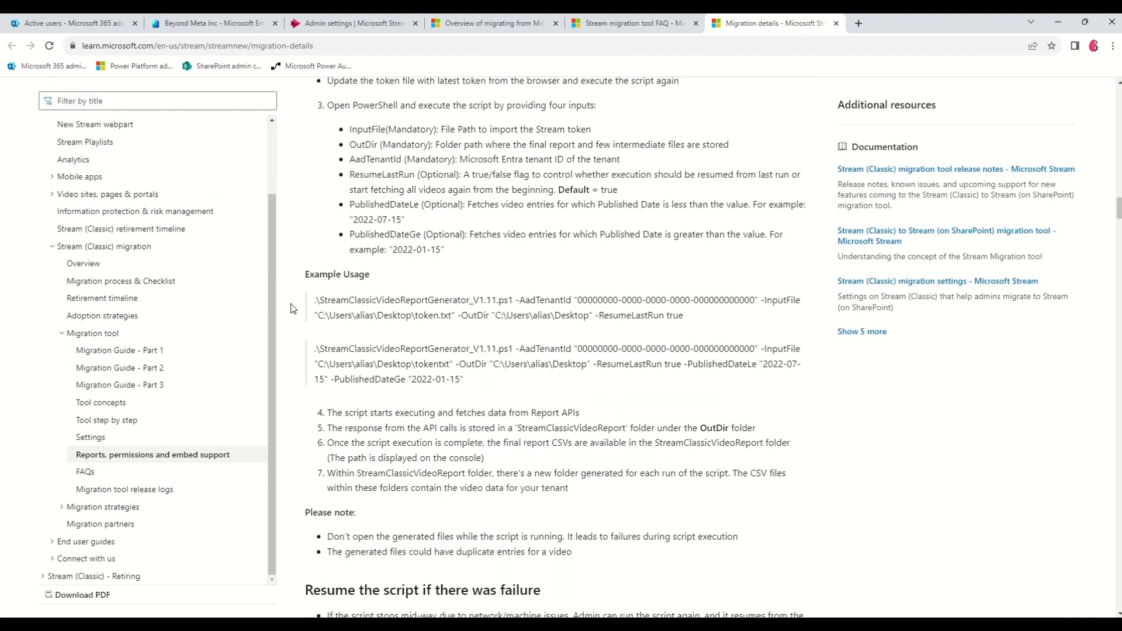
left_click_drag(316, 298, 684, 316)
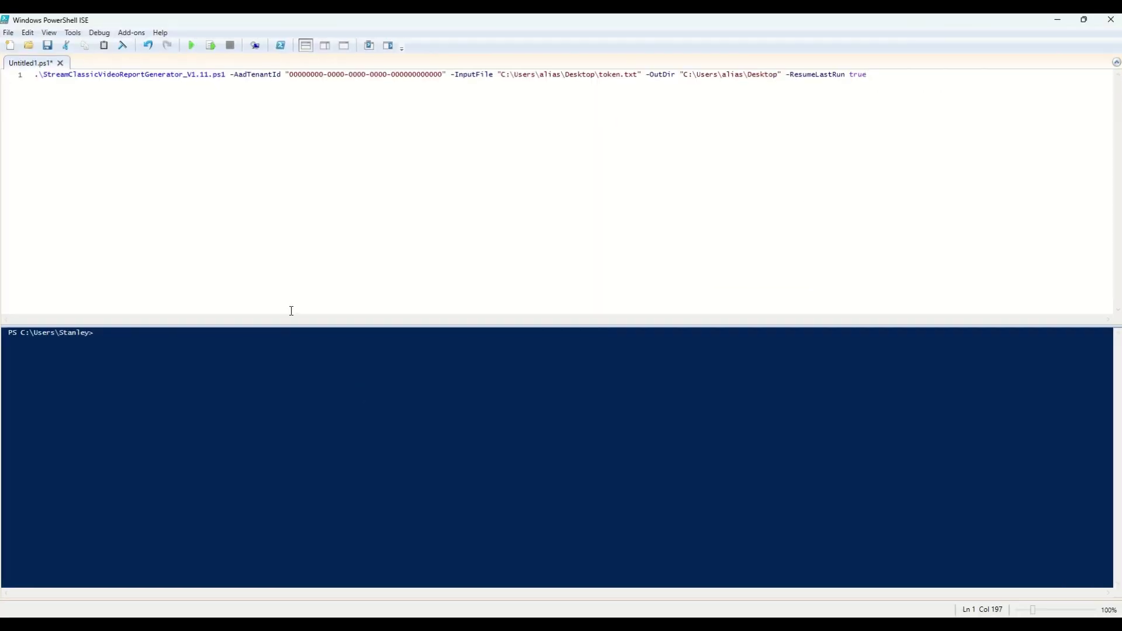
Step: Paste the real tenant ID over the all-zero AadTenantId placeholder
left_click(252, 76)
left_click_drag(290, 76, 442, 80)
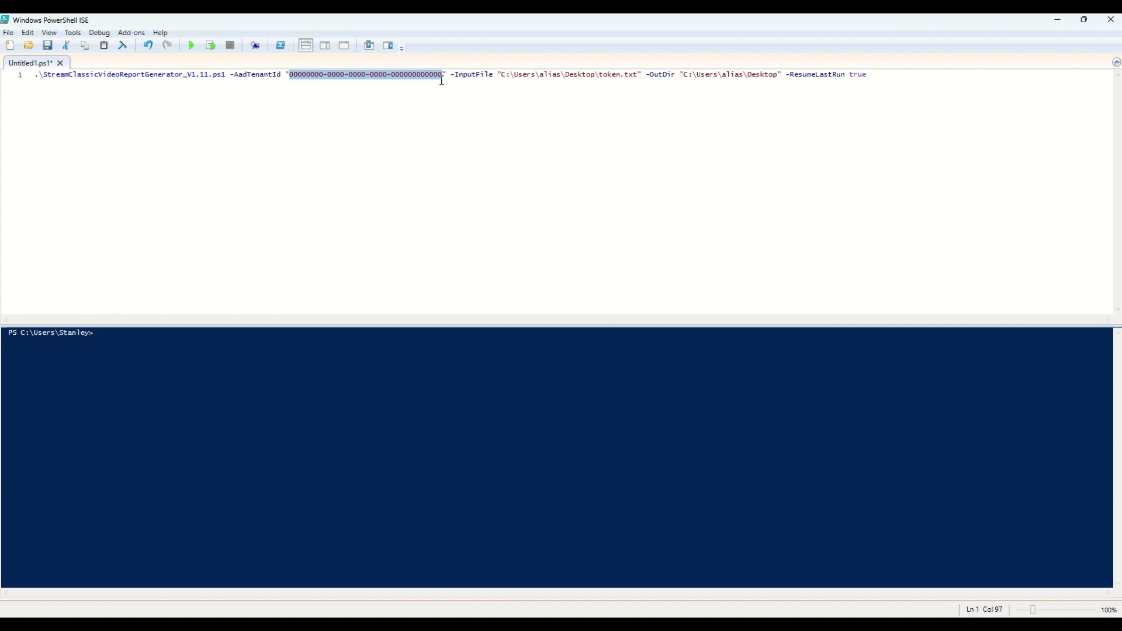
type("ad3ae475-e781-49e5-91e5-f7985a62351c")
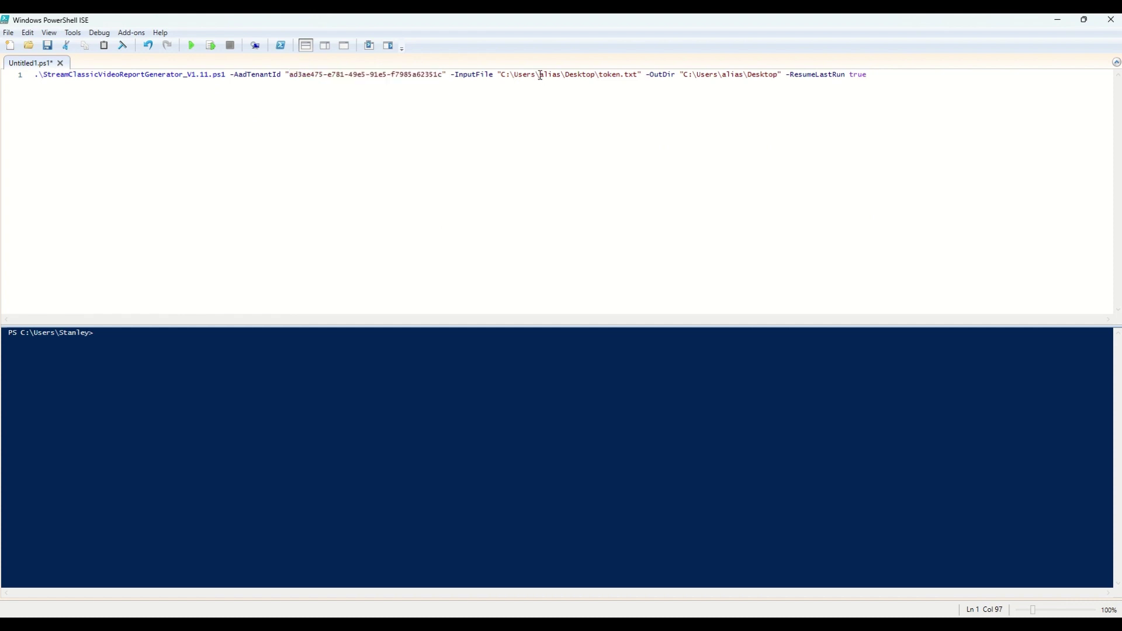
Step: Replace 'alias' with the user's profile folder name in both the InputFile and OutDir paths
left_click_drag(541, 75, 562, 76)
type("Stanley")
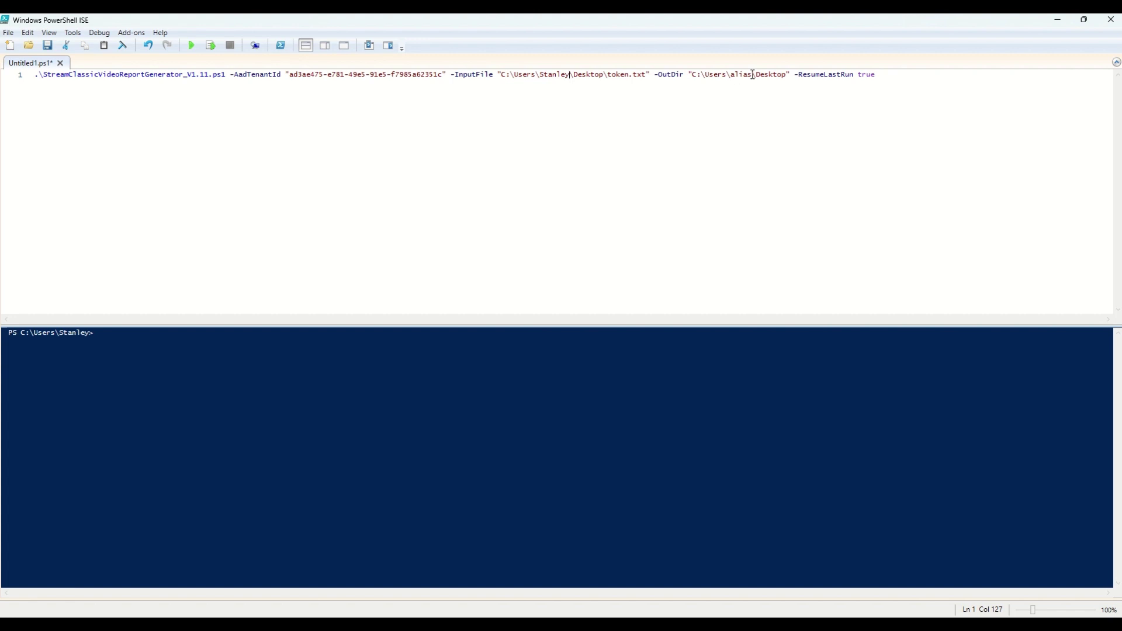
left_click_drag(730, 75, 753, 75)
type("Stanley")
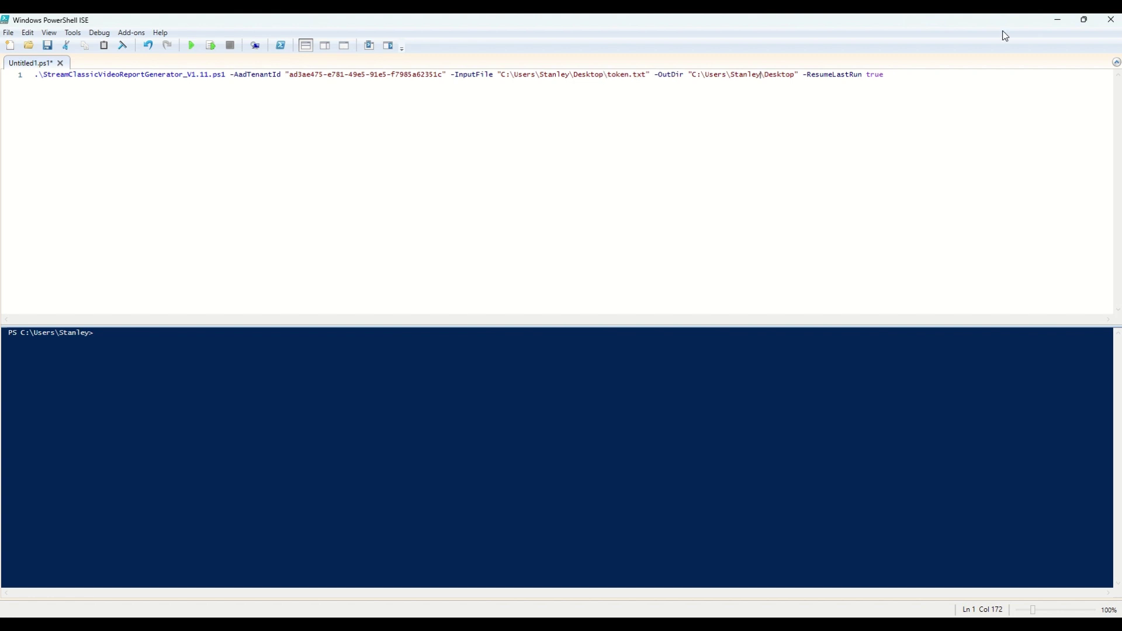
left_click(1058, 23)
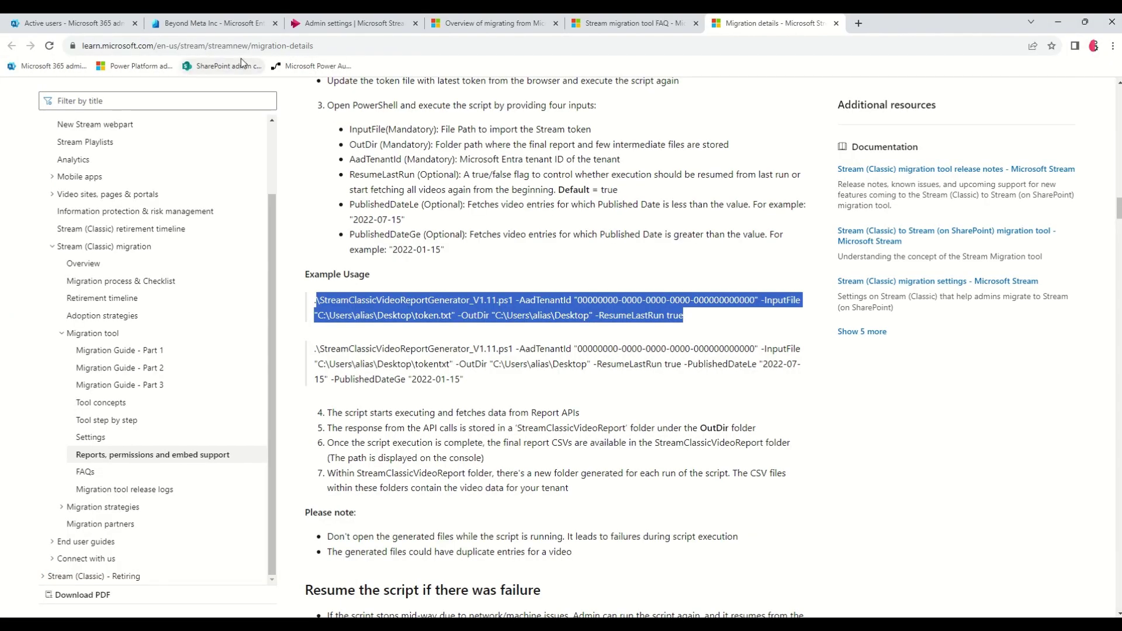
Step: Go from the Stream admin settings migration page to the Stream (Classic) home page
left_click(330, 25)
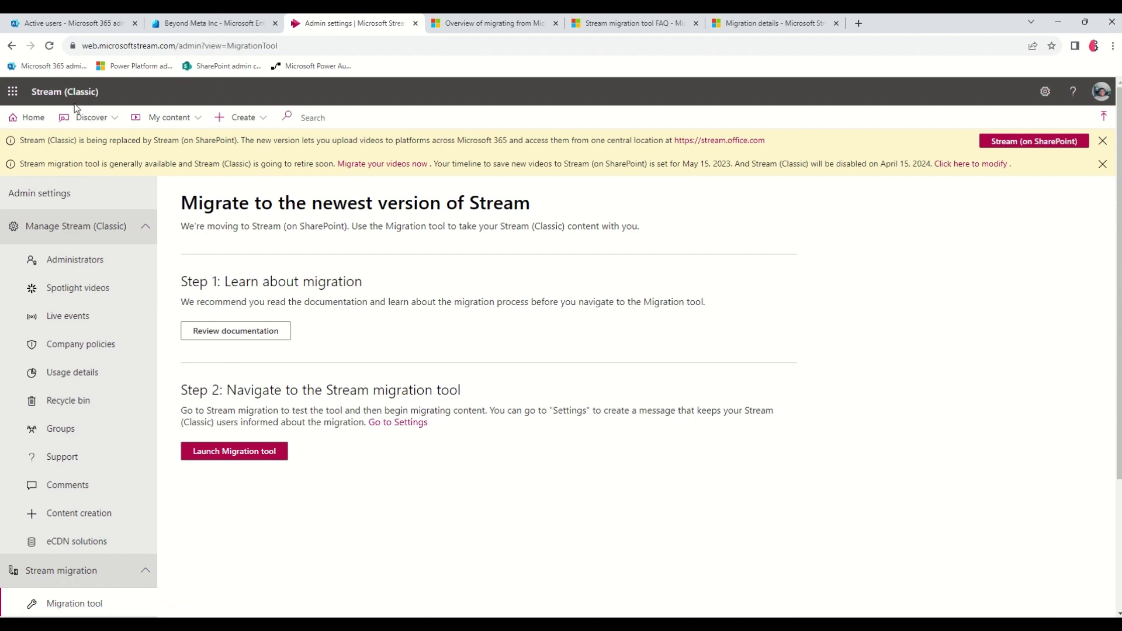
left_click(26, 119)
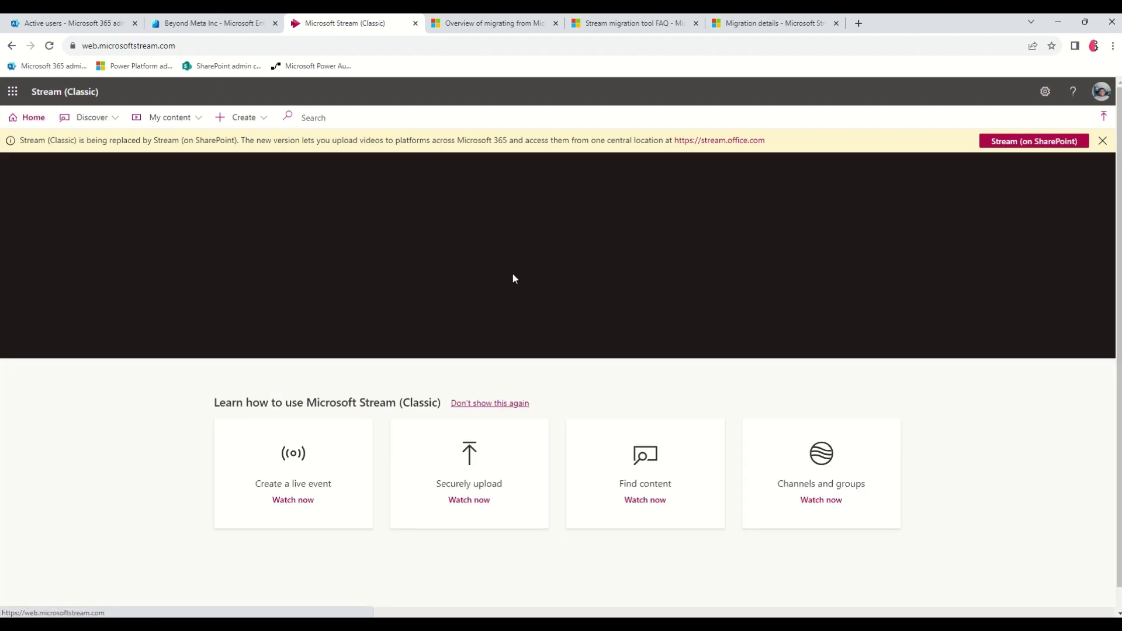
left_click(1108, 48)
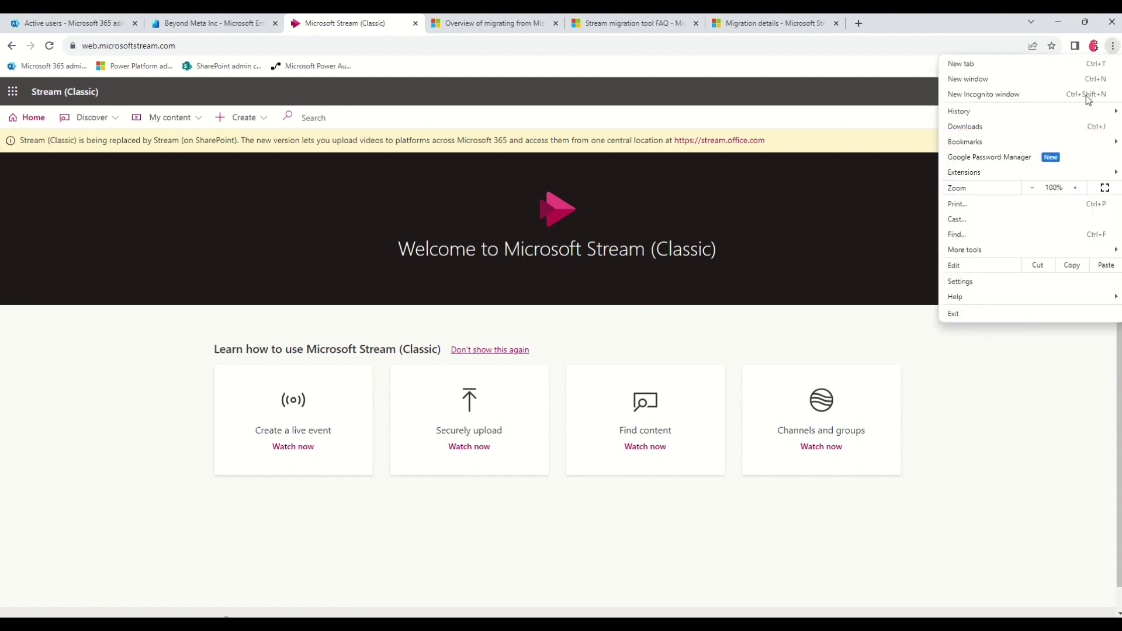
Step: Open Developer tools on the Network log, clear the old filter, and reload the page
mouse_move(964, 250)
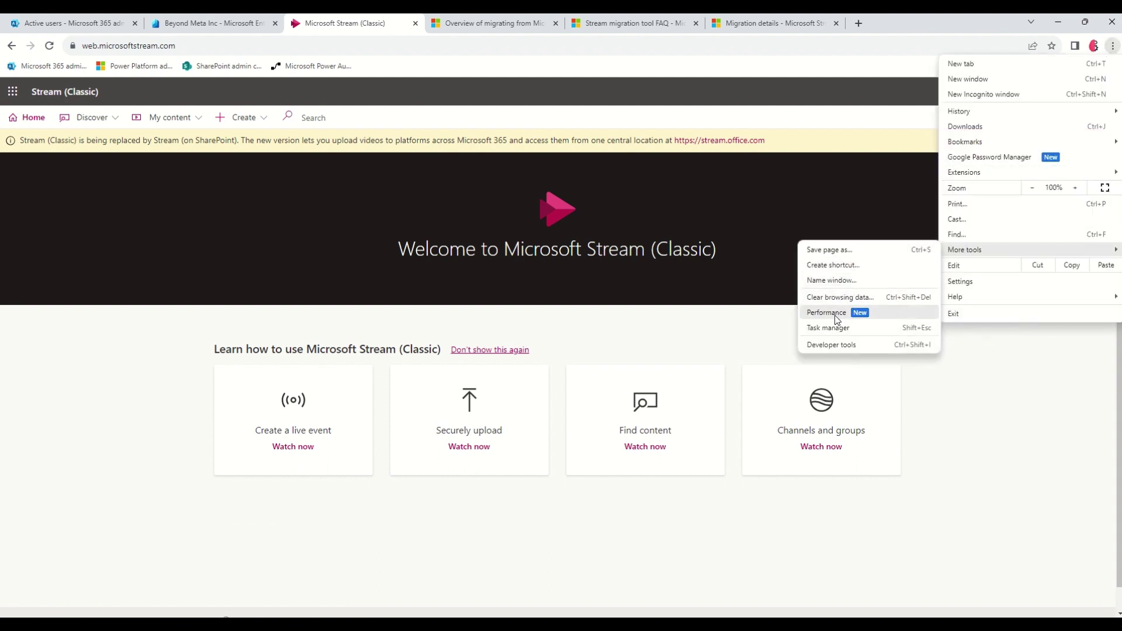
left_click(832, 345)
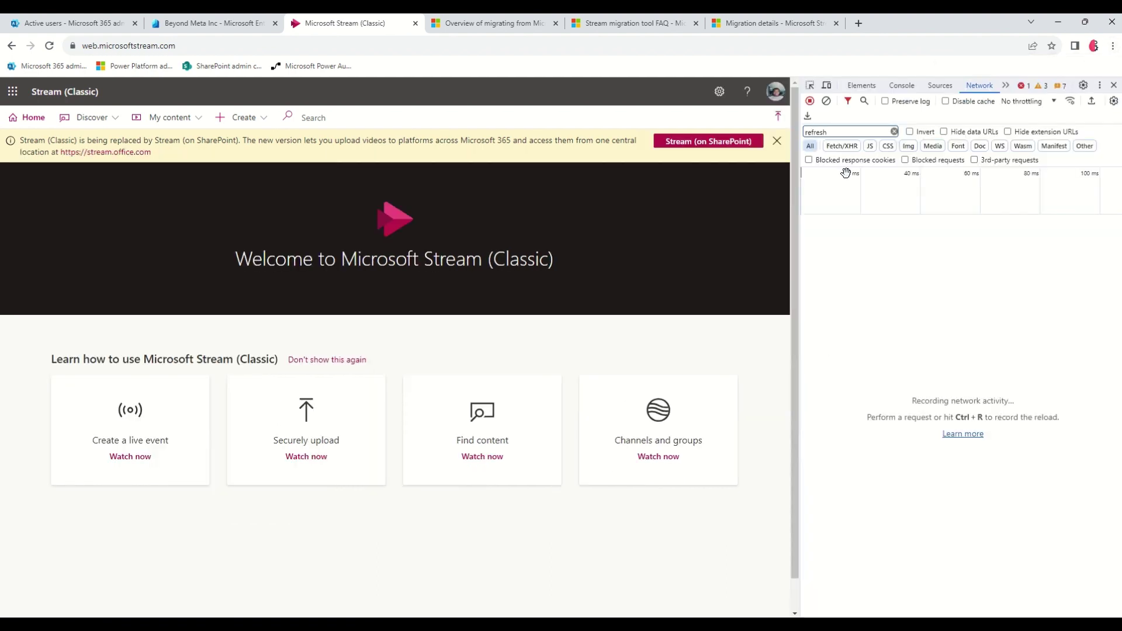
left_click(894, 132)
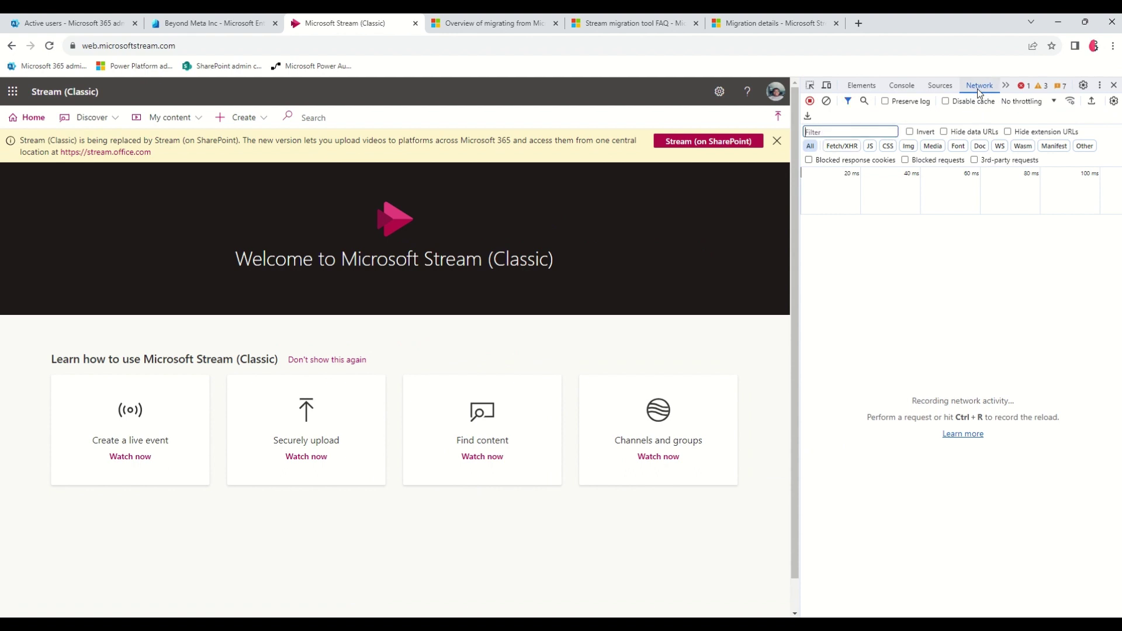
left_click(49, 45)
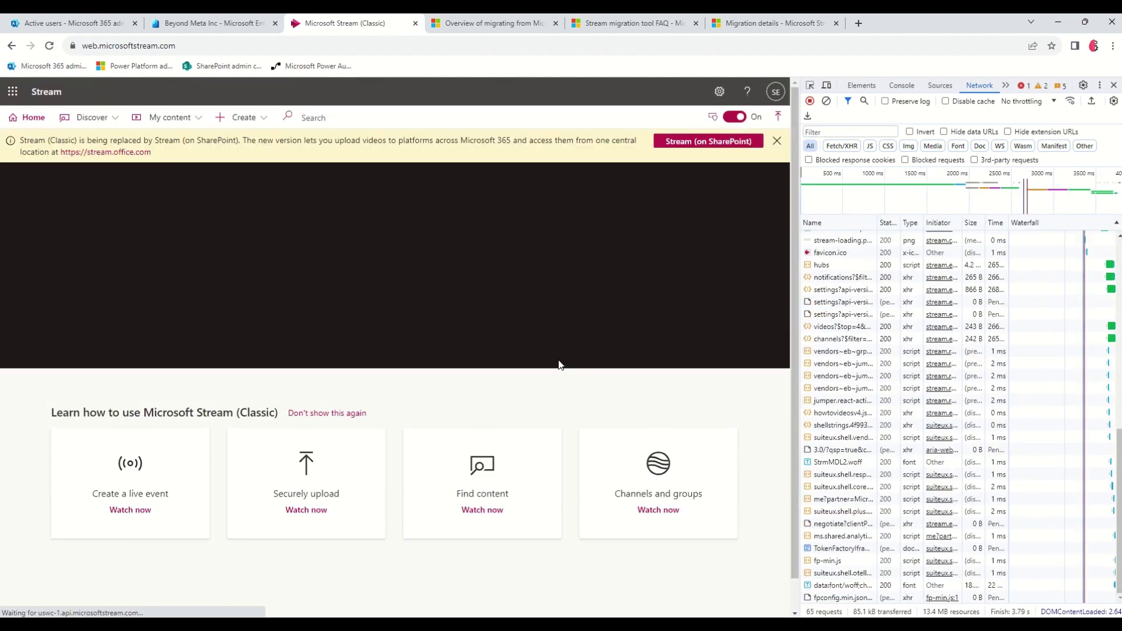
Step: Filter network requests by 'refresh' and open the refreshtoken request
left_click(835, 134)
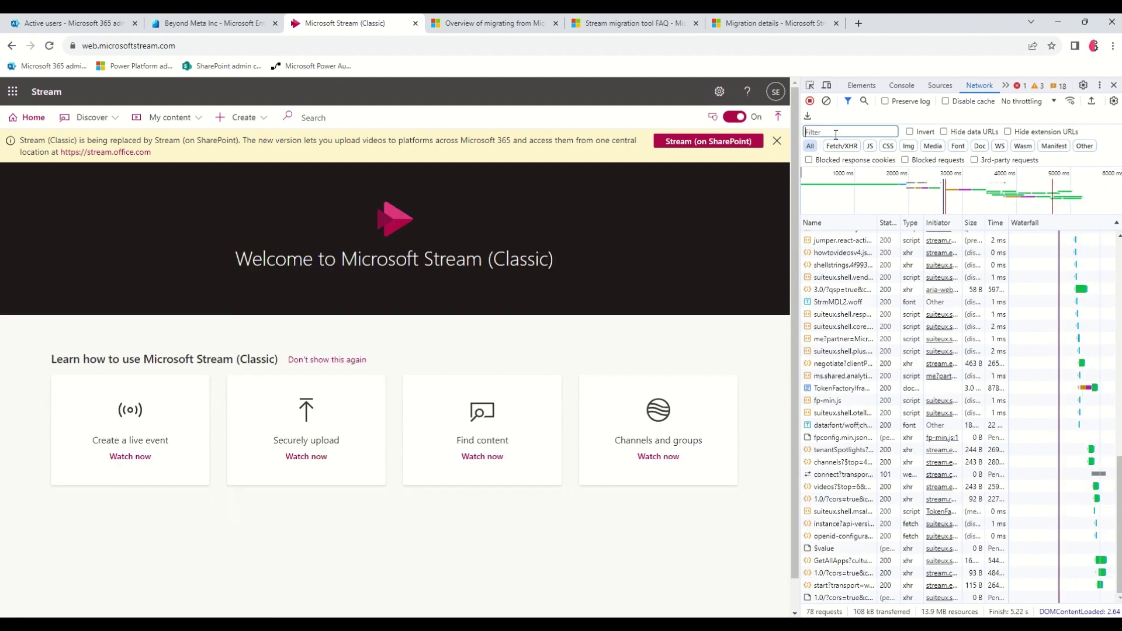
type("repfresh")
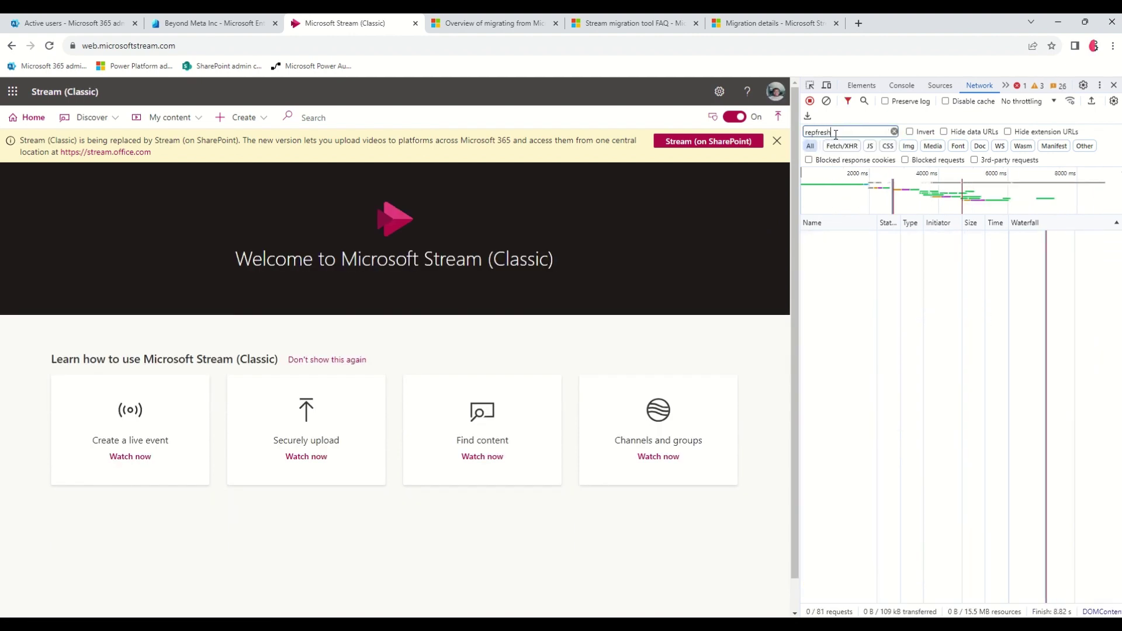
key("BackSpace")
type("fre")
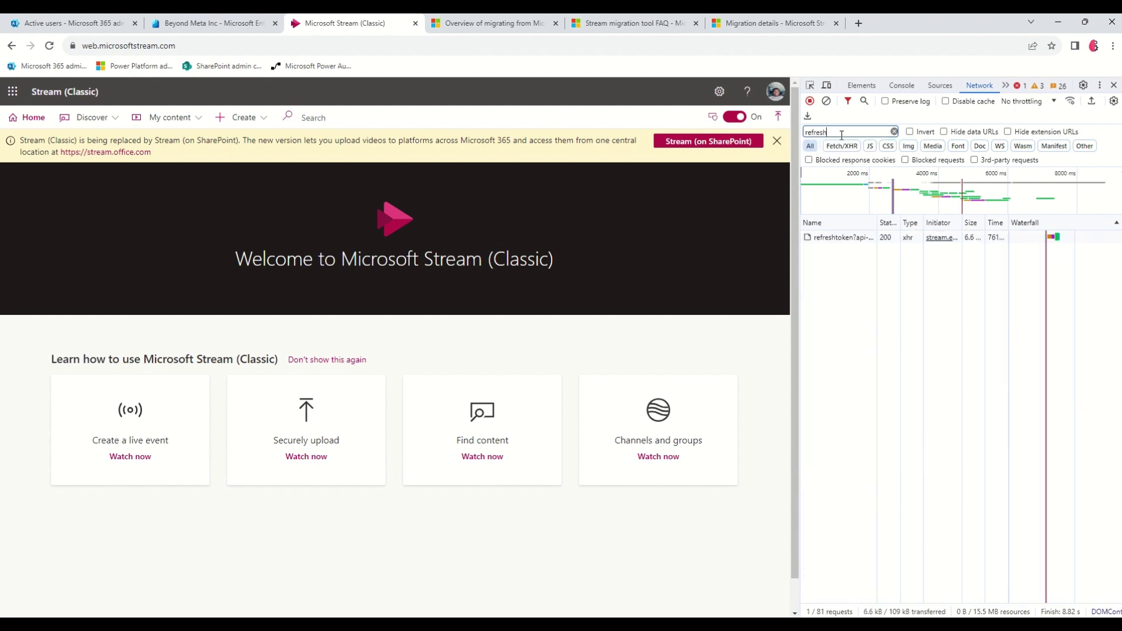
left_click(831, 239)
Step: Expand the refreshtoken request headers and select 'Bearer' in the Authorization header
scroll(1007, 336, "down", 2)
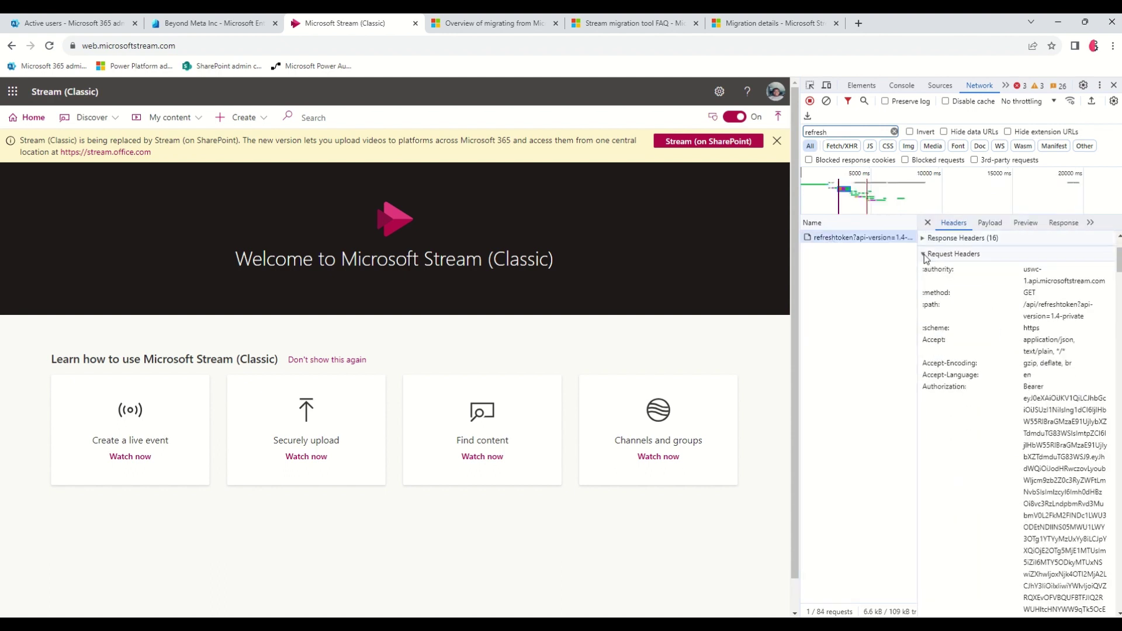
scroll(994, 371, "down", 6)
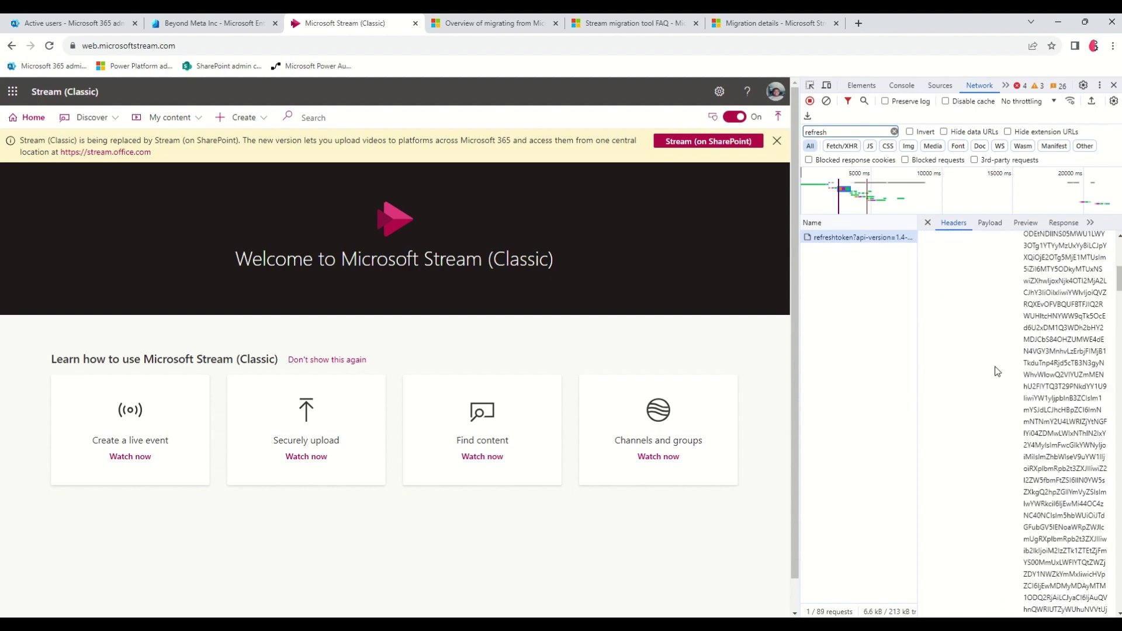
scroll(997, 373, "up", 8)
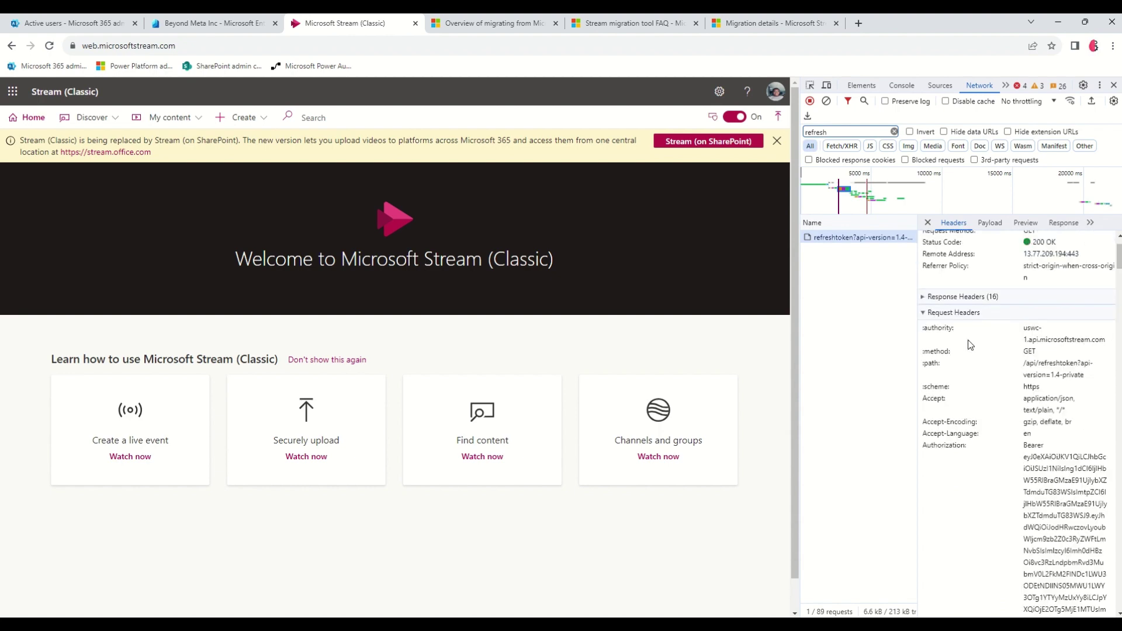
left_click(926, 316)
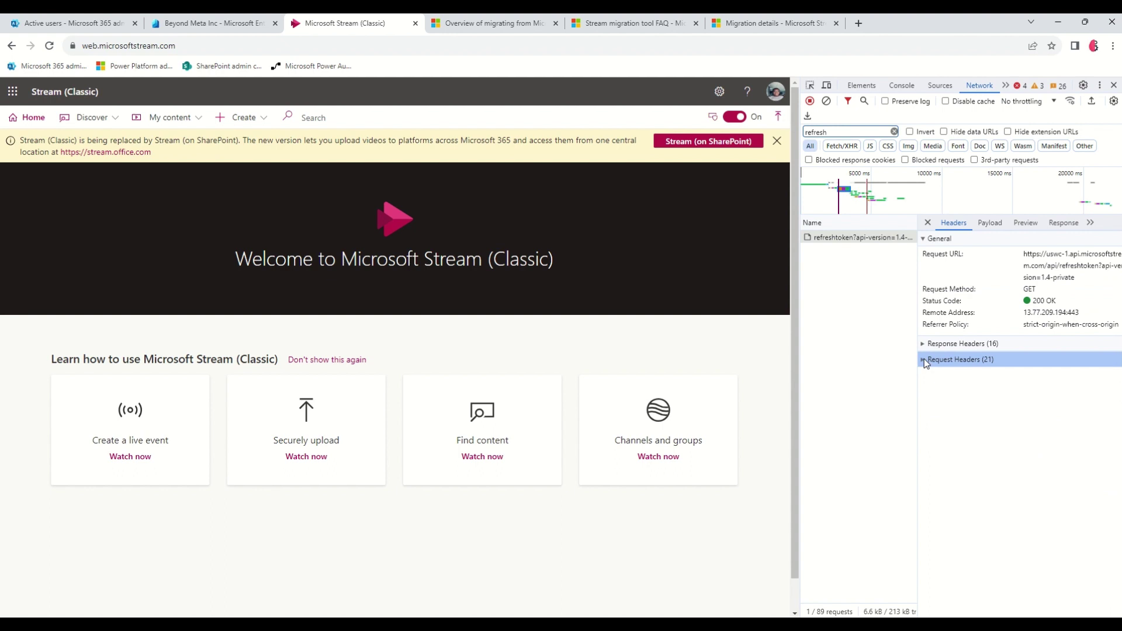
left_click(923, 359)
scroll(973, 385, "down", 5)
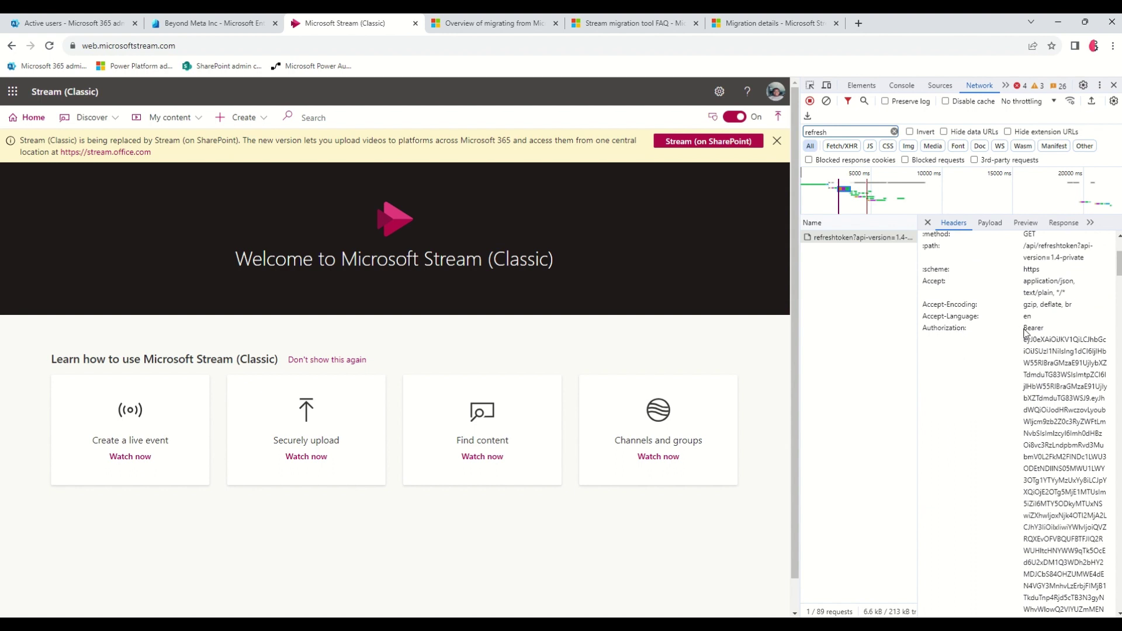
double_click(1026, 332)
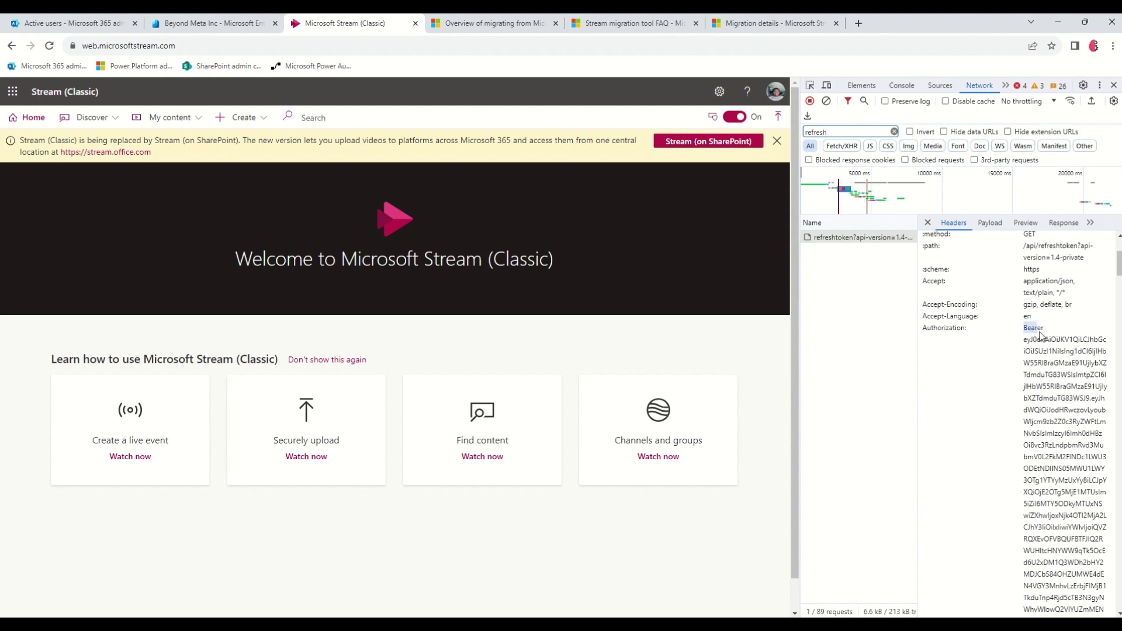
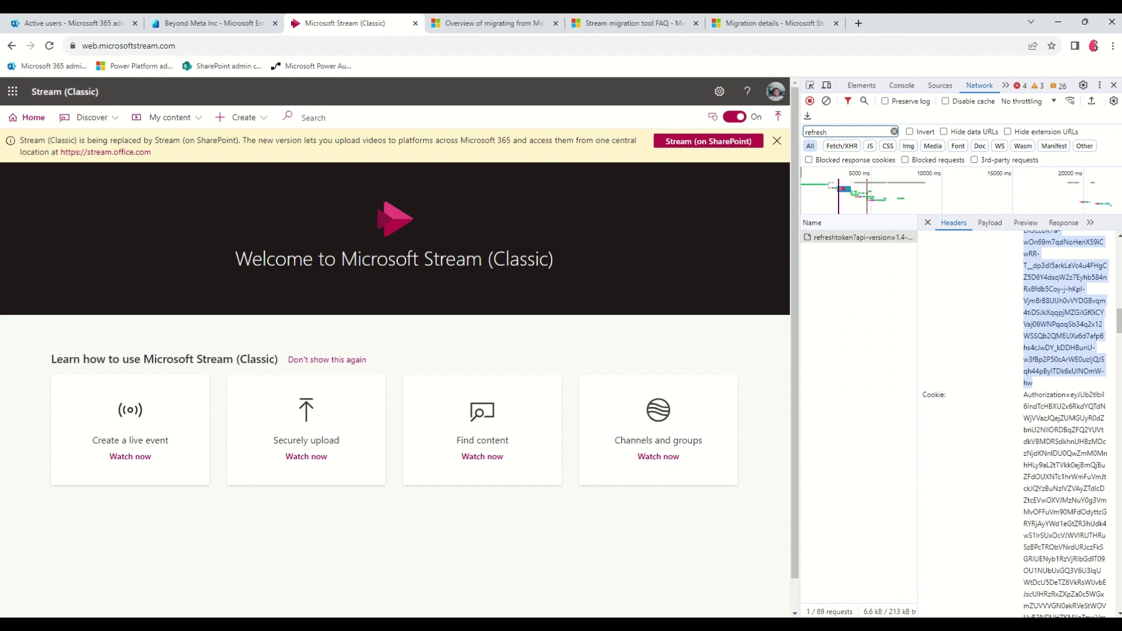
Step: Search Windows for 'not' and launch Notepad from the best-match result
key("super")
type("note")
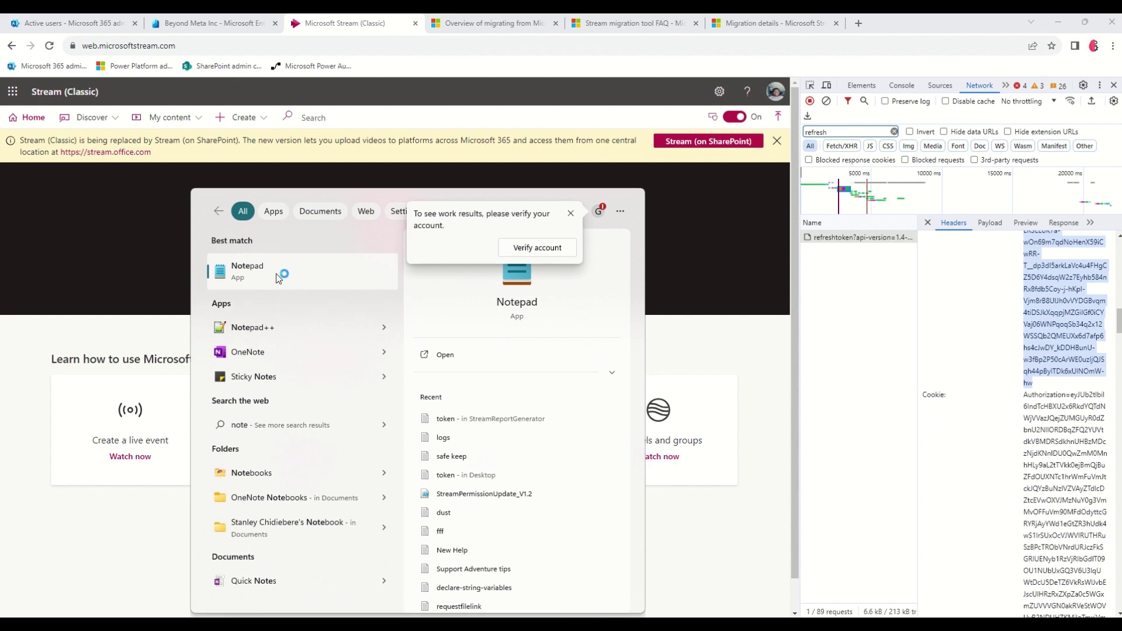
left_click(277, 274)
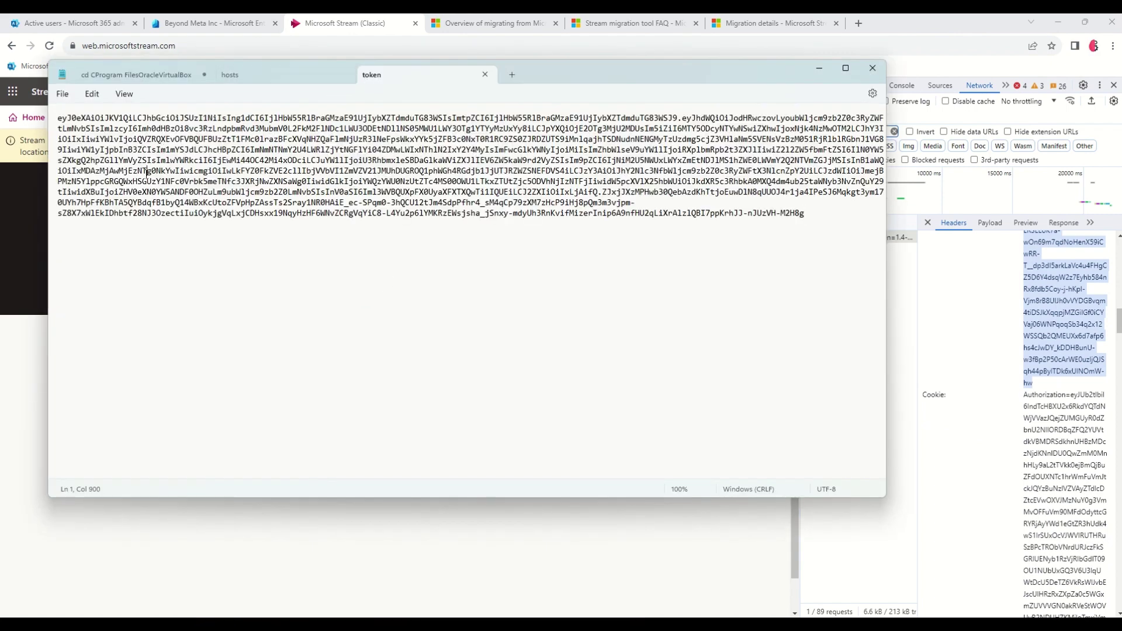
Step: Select all of the old token text in Notepad's token tab
key("ctrl+a")
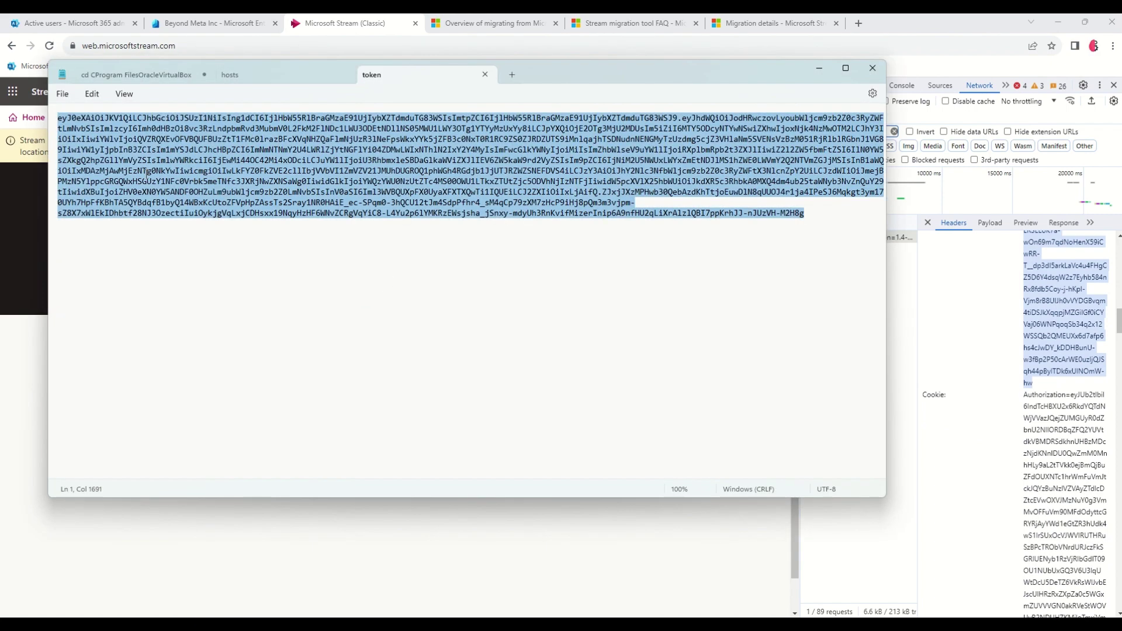
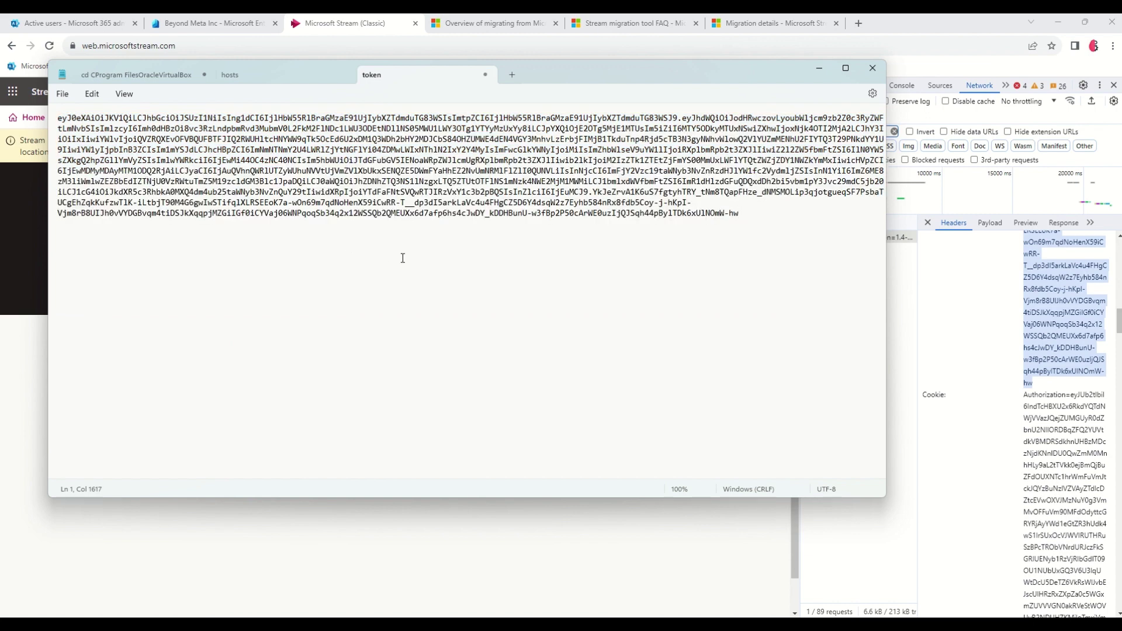
Step: Minimize the Notepad token window so the Stream (Classic) page shows in Chrome
left_click(817, 69)
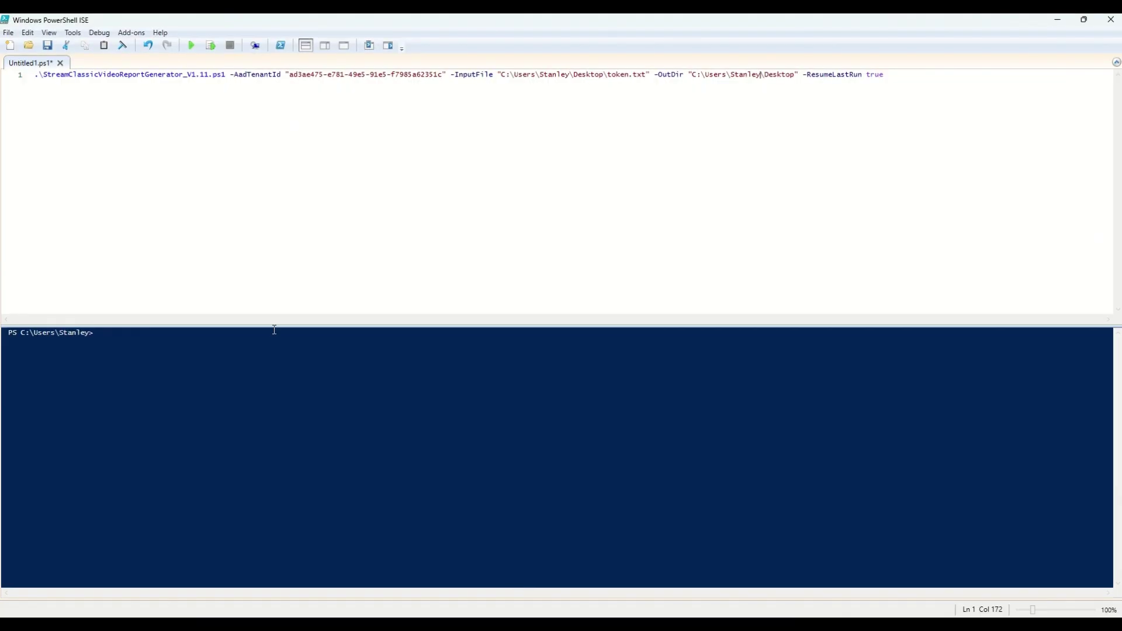
Step: Change the console's working location to the C:\ drive root with cd
left_click_drag(225, 74, 37, 82)
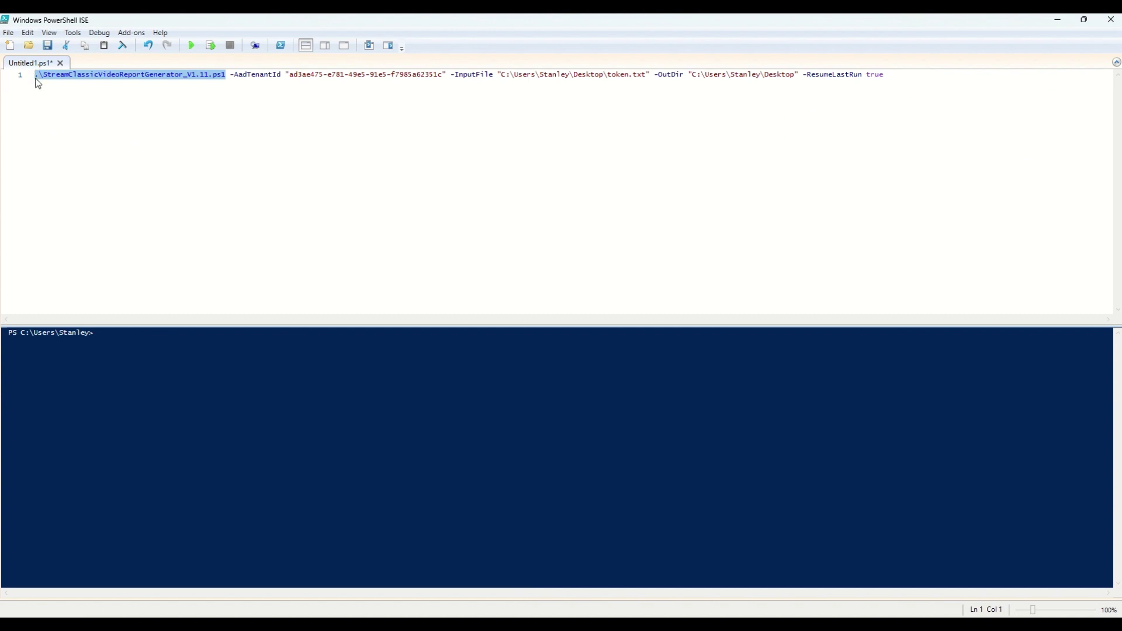
left_click(255, 76)
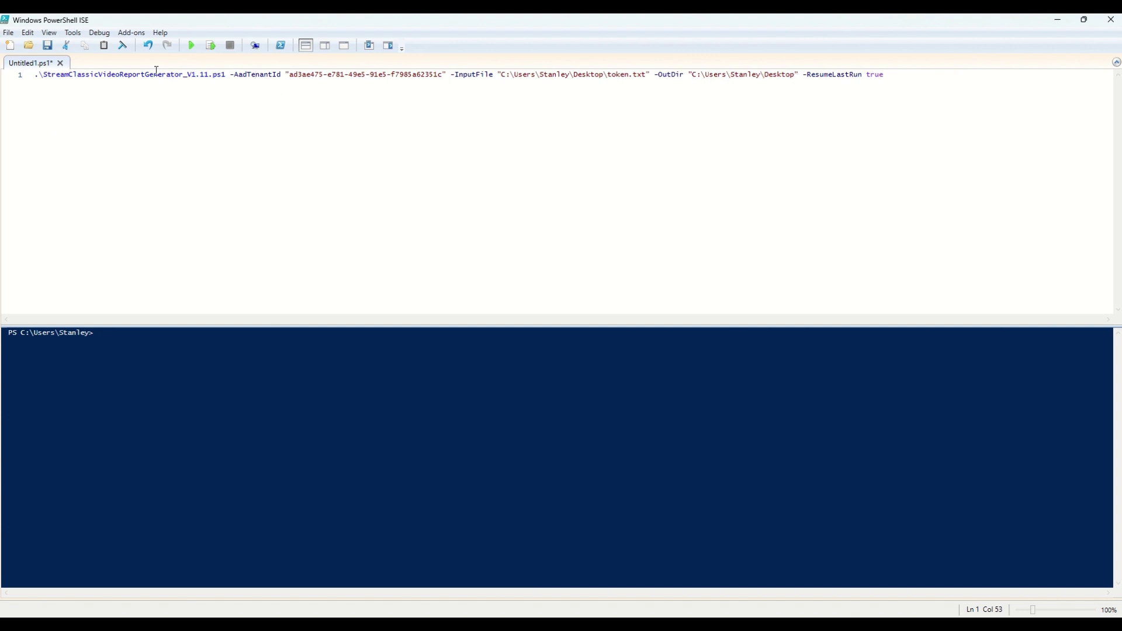
left_click(116, 333)
type("cd c:/")
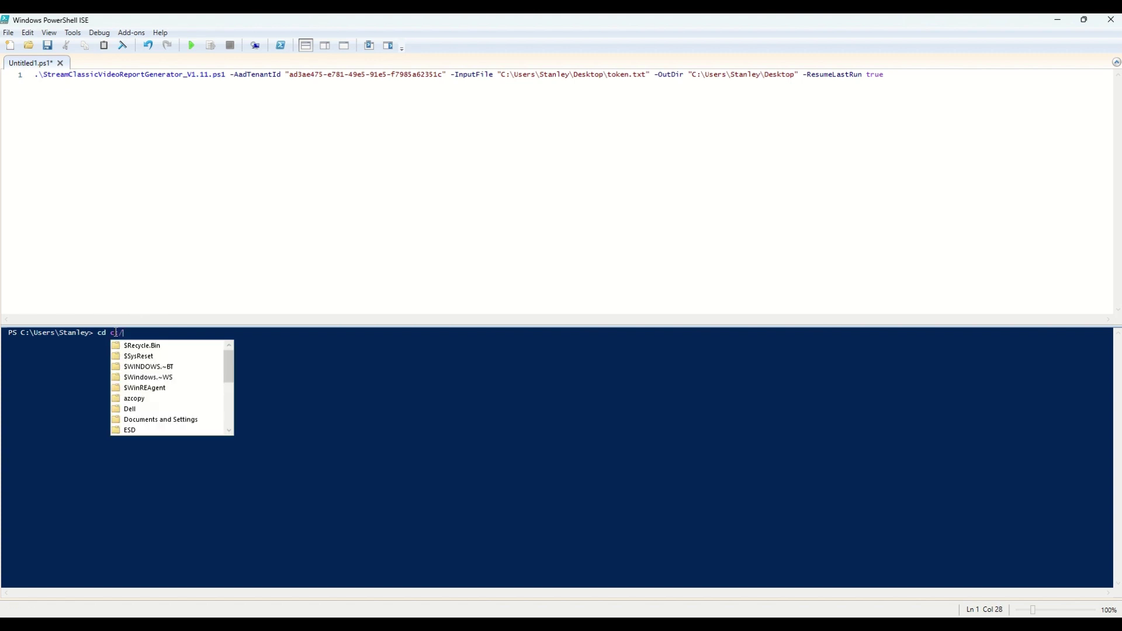
key("Return")
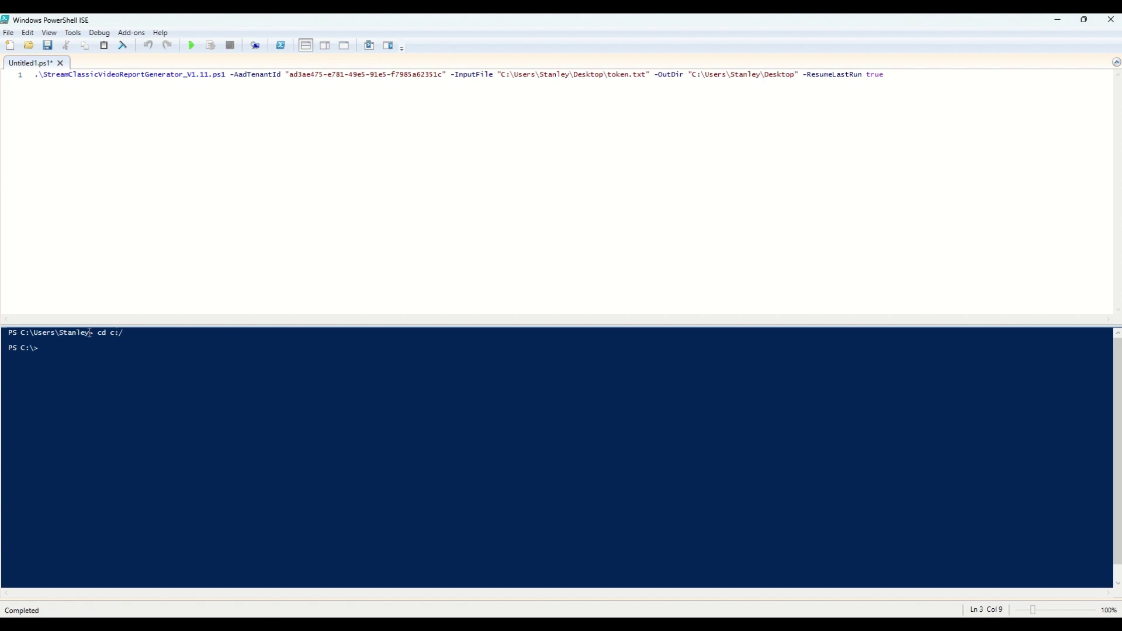
Step: Run the V1.11 report command line, which fails with CommandNotFound
left_click(16, 78)
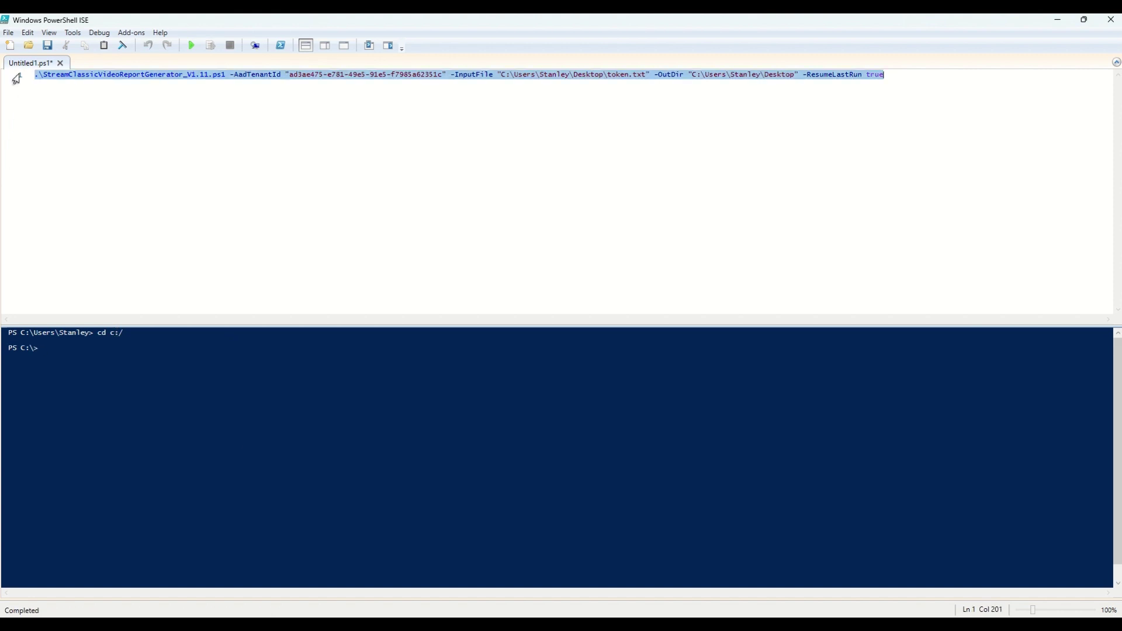
left_click(212, 49)
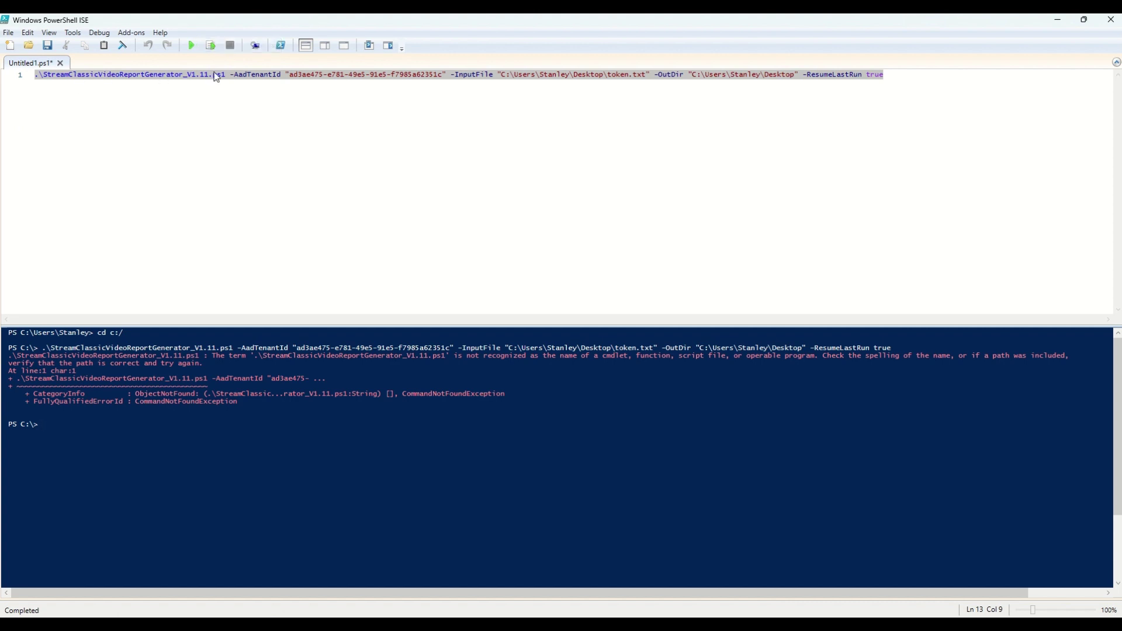
left_click(218, 75)
Step: Change the script version in the command from V1.11 to V1.12
left_click(204, 74)
left_click_drag(207, 74, 211, 77)
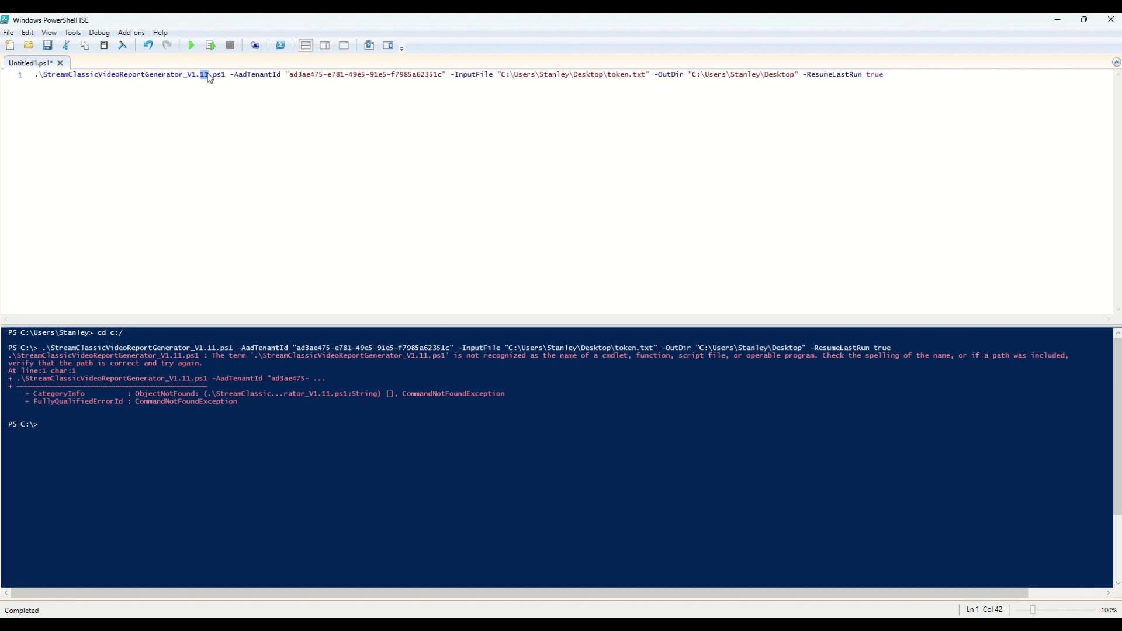
type("12")
left_click(17, 76)
Step: Run the V1.12 report command, confirming reports were saved to StreamClassicVideoReport
key("F8")
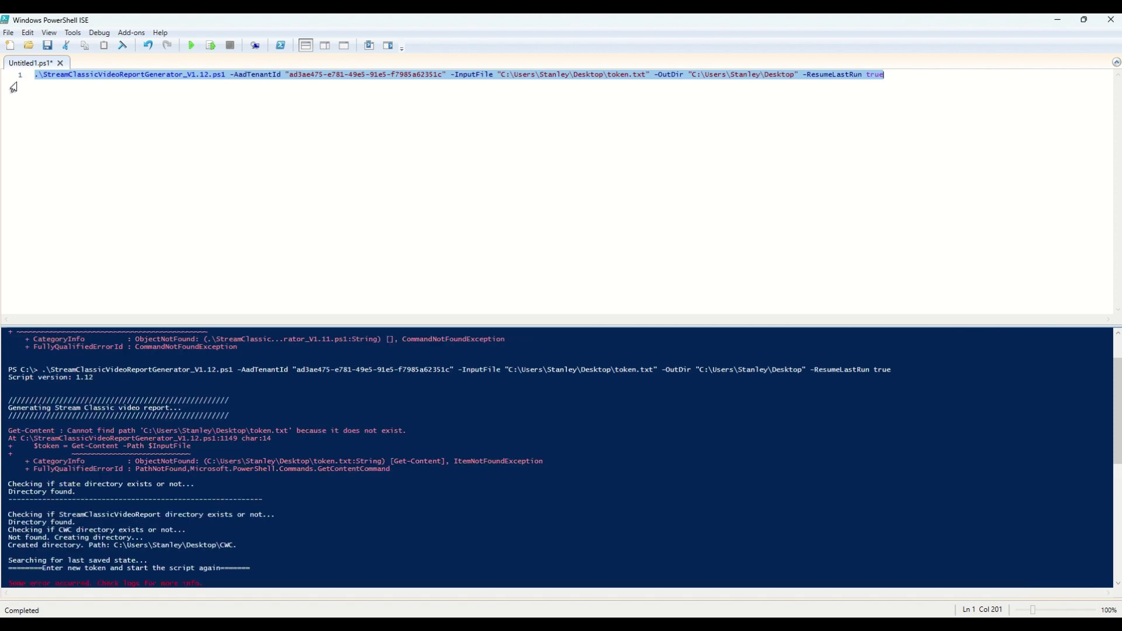
left_click(208, 49)
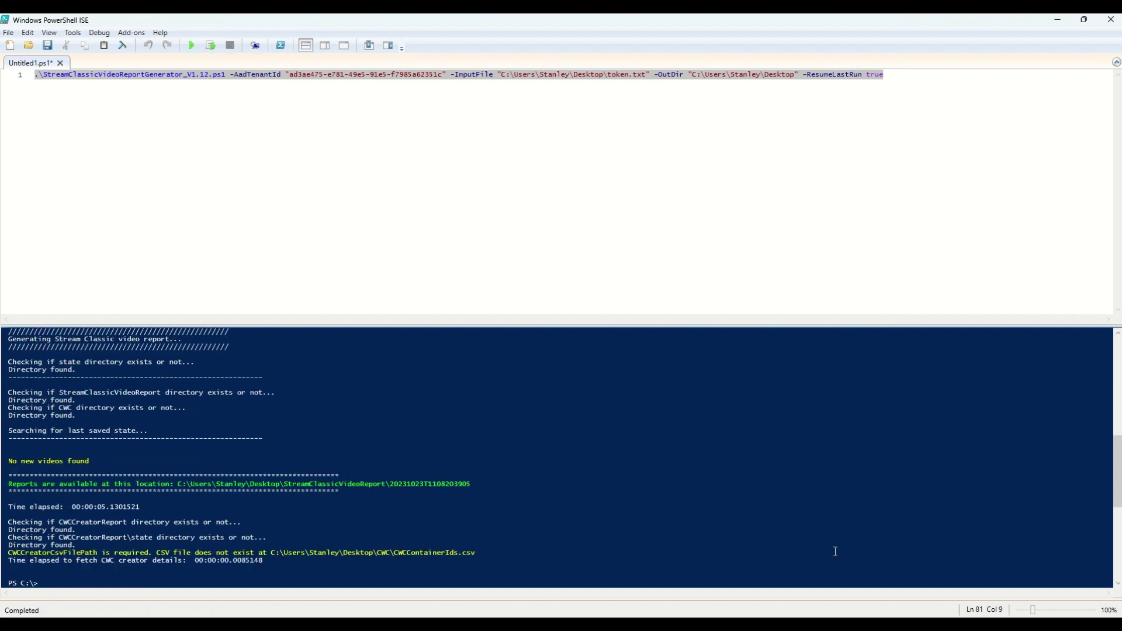
left_click(1058, 24)
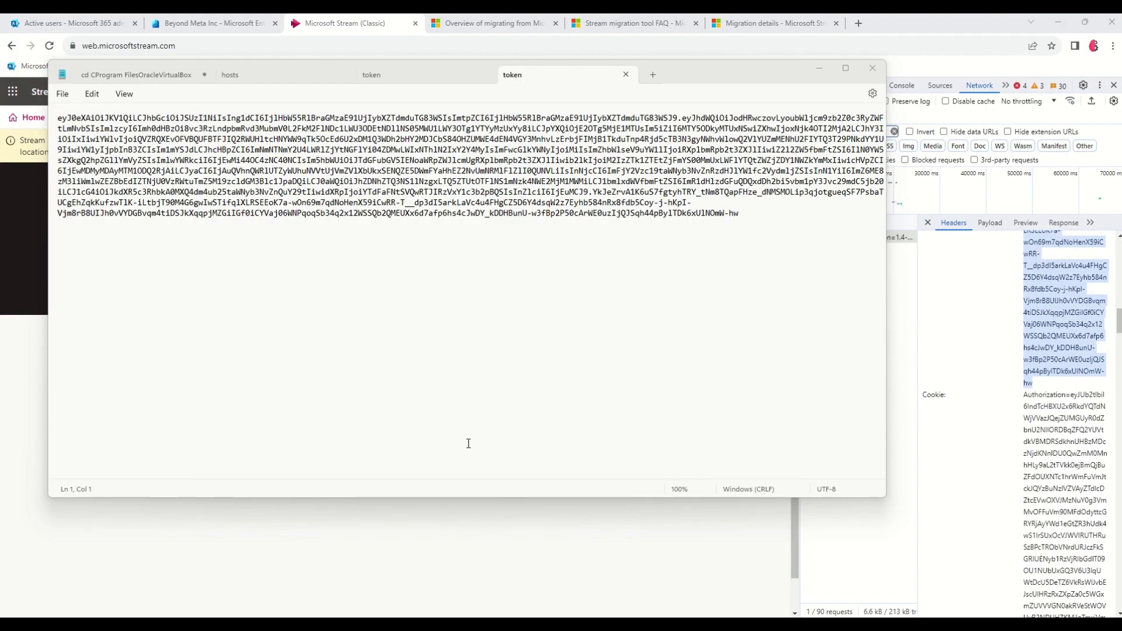
Step: Read through the Migration details report-script guidance, then return to the Stream (Classic) home page
left_click(421, 538)
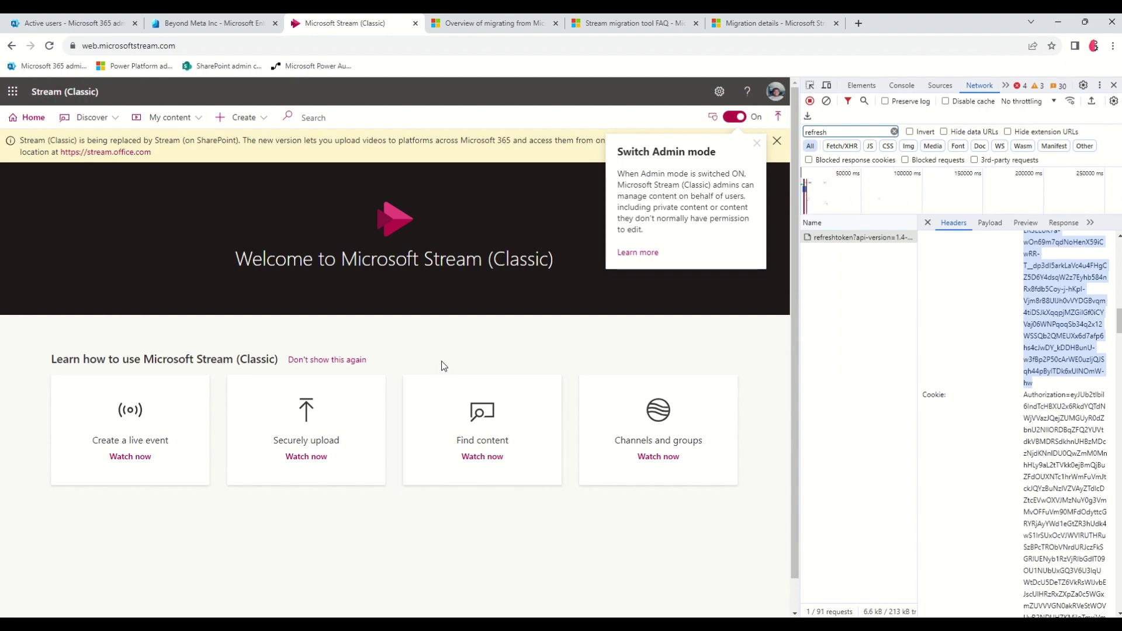
left_click(771, 24)
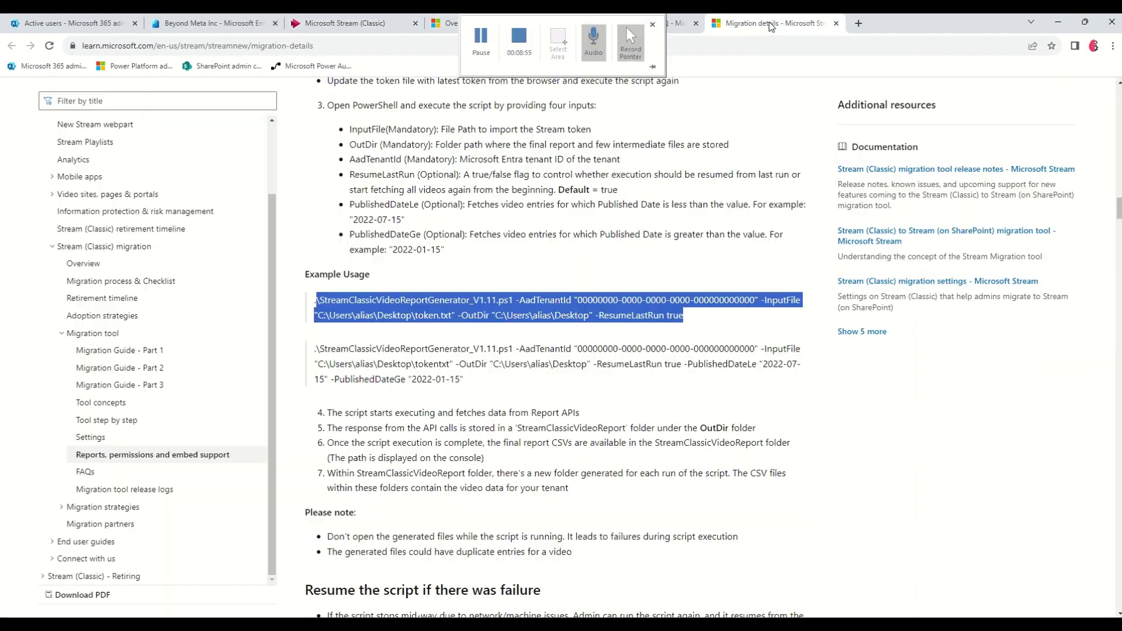
scroll(566, 228, "down", 6)
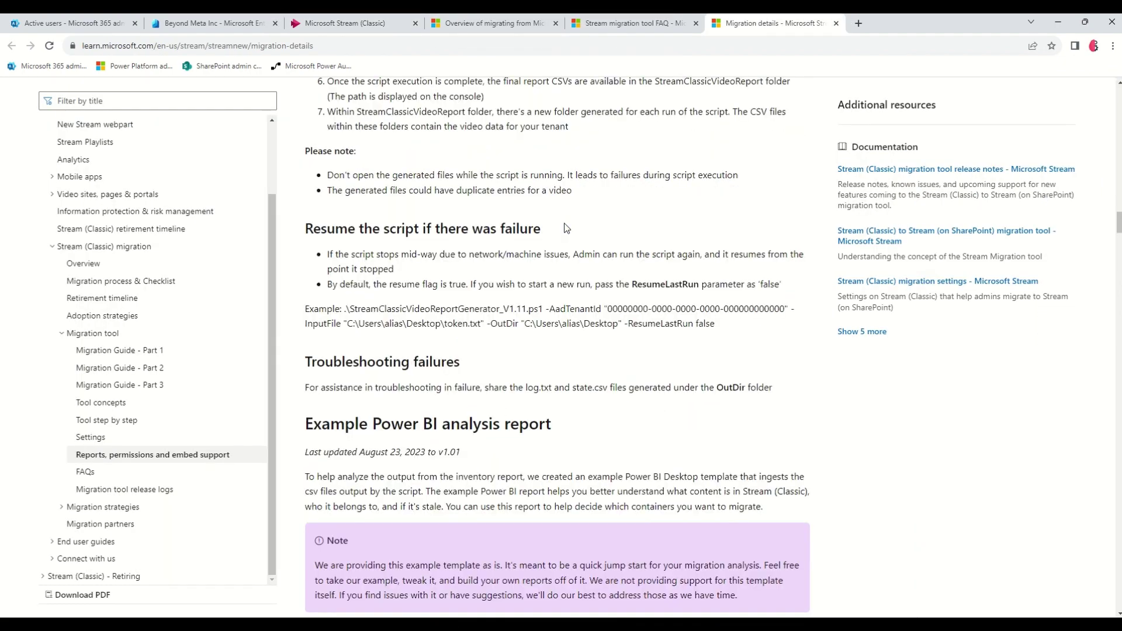
scroll(566, 228, "up", 15)
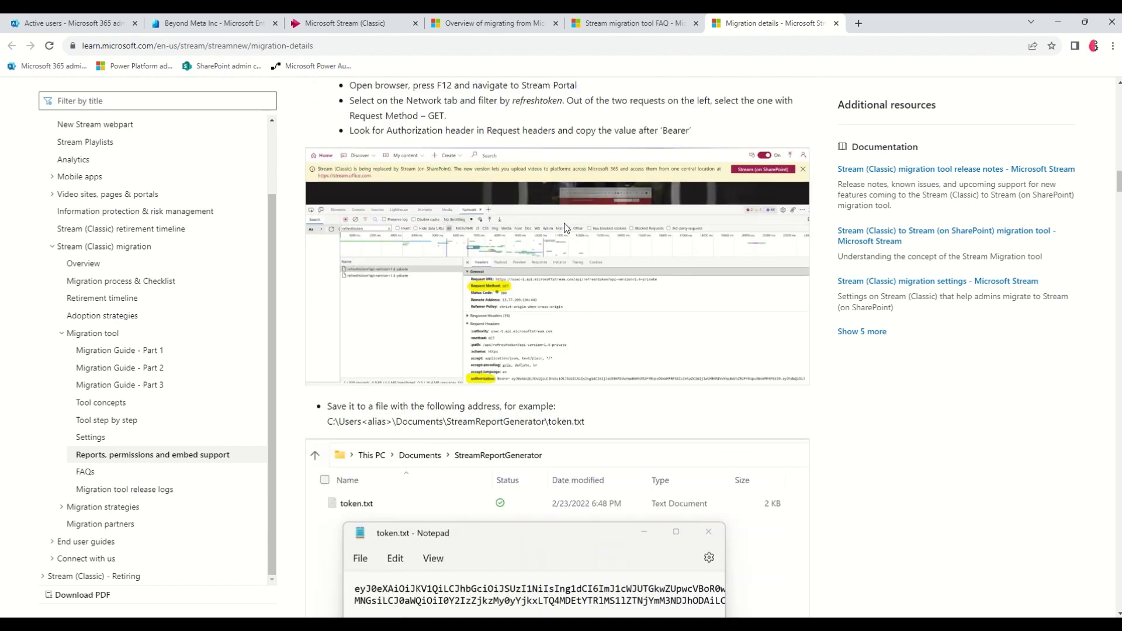
scroll(563, 239, "down", 15)
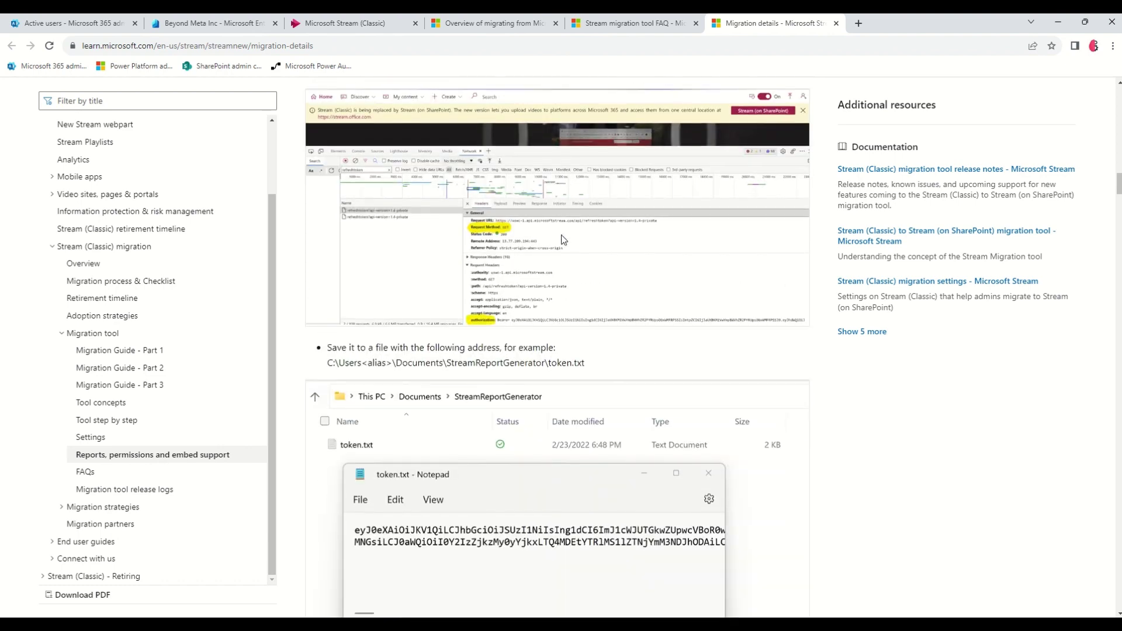
scroll(562, 235, "down", 10)
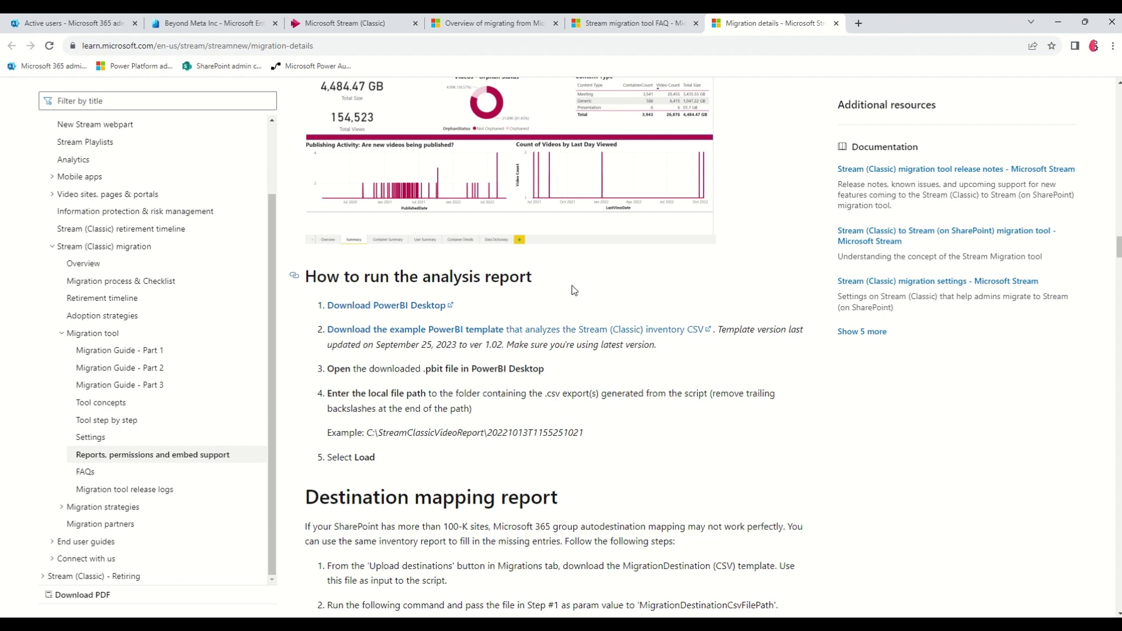
scroll(575, 290, "down", 9)
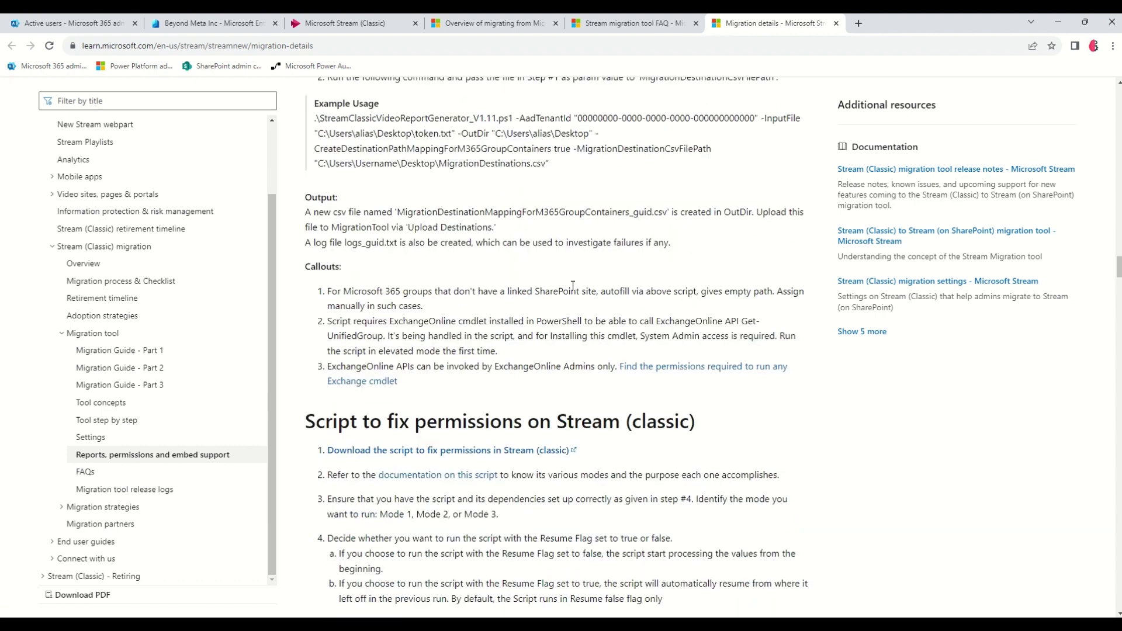
left_click(200, 28)
left_click(326, 27)
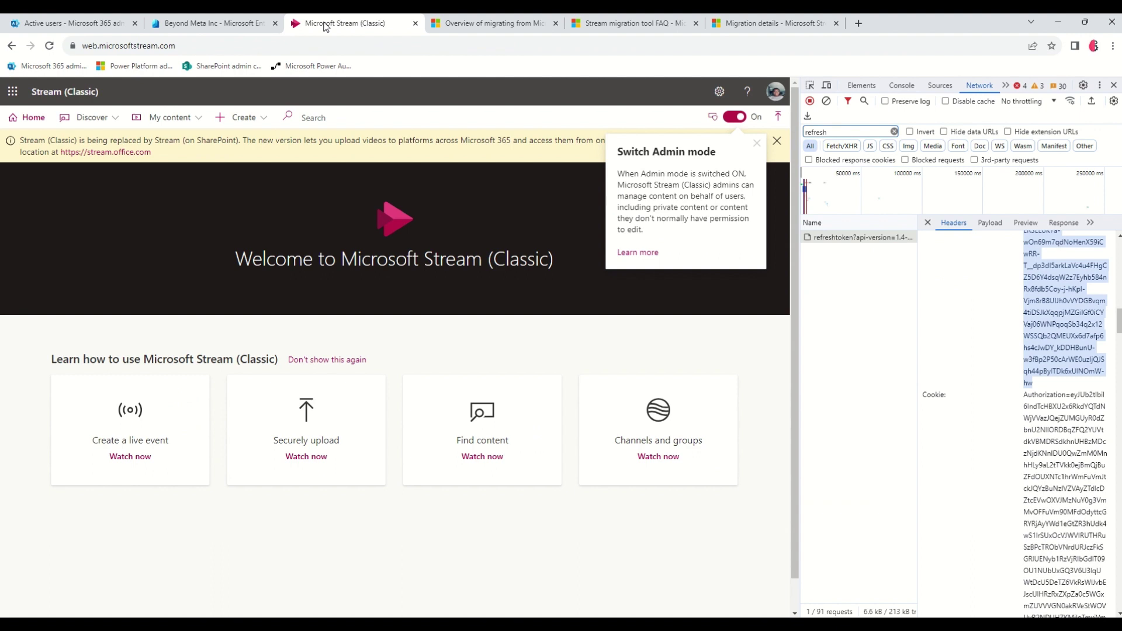